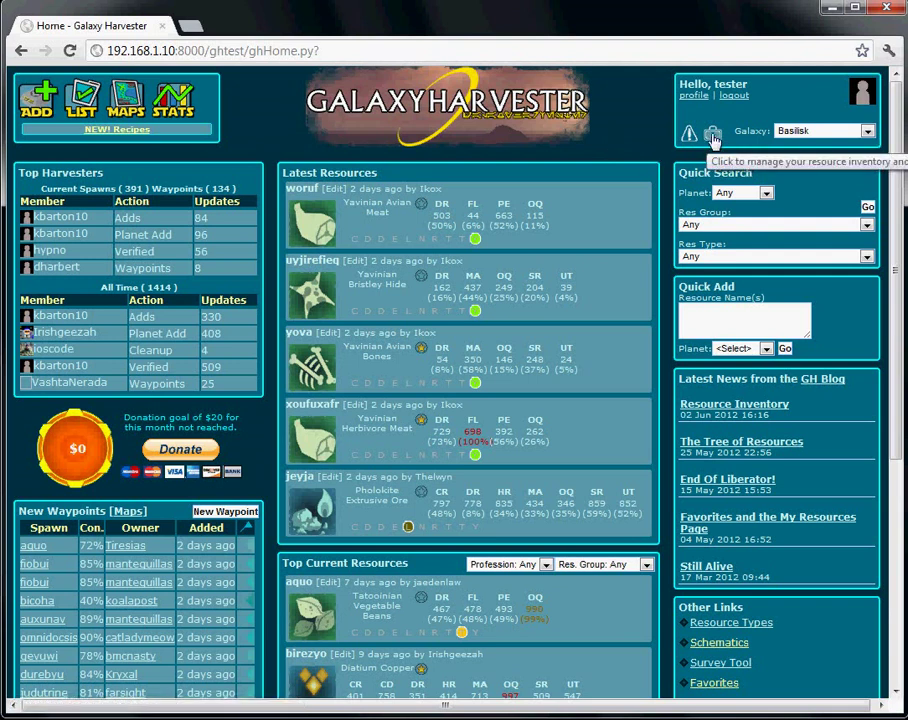
Open the My Resources inventory page from the briefcase icon.
click(713, 137)
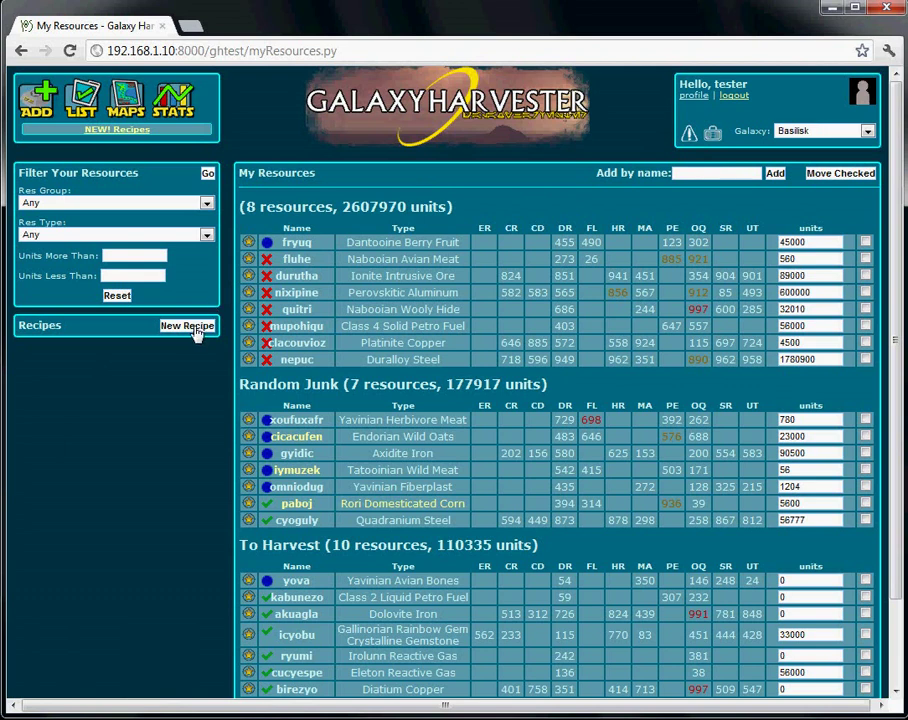
Start a new Armorsmith Composite Armor Segment recipe, appending 'Low Encumbrance' to its name.
click(195, 330)
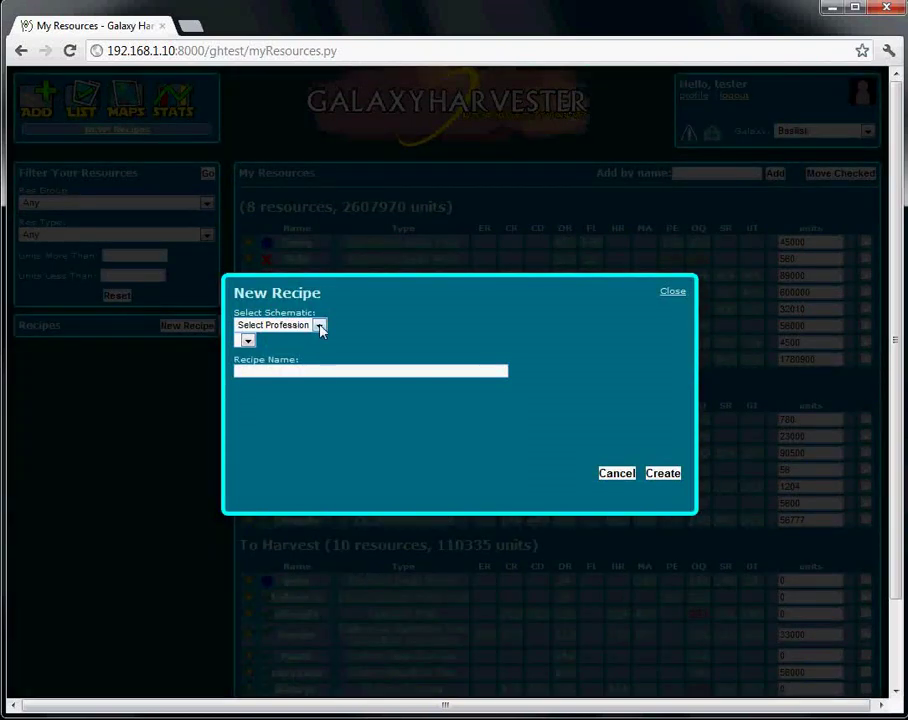
click(319, 326)
click(278, 365)
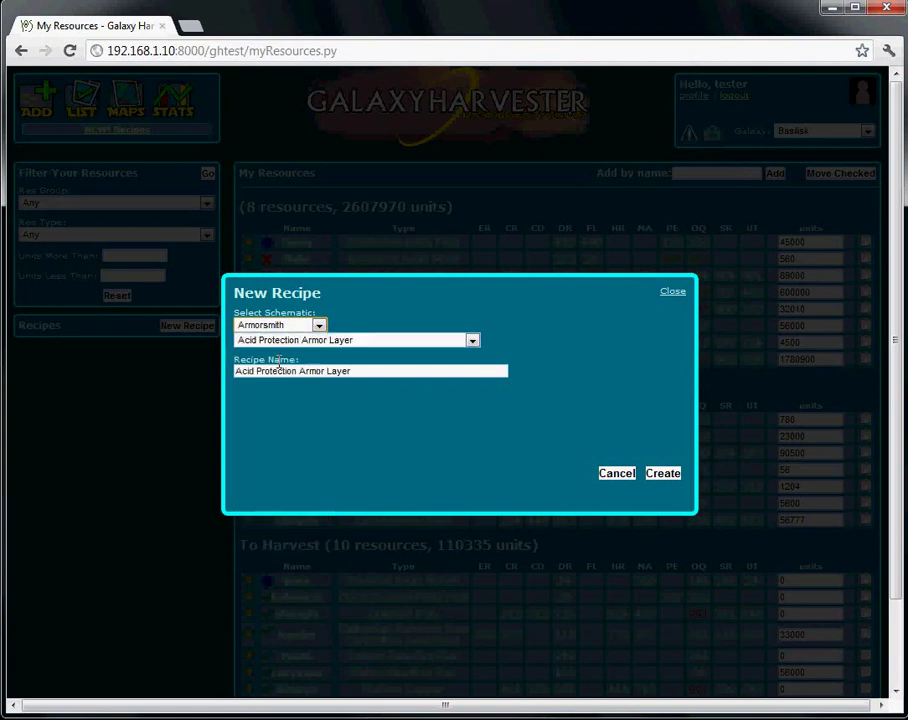
click(474, 341)
scroll(402, 450, down, 7)
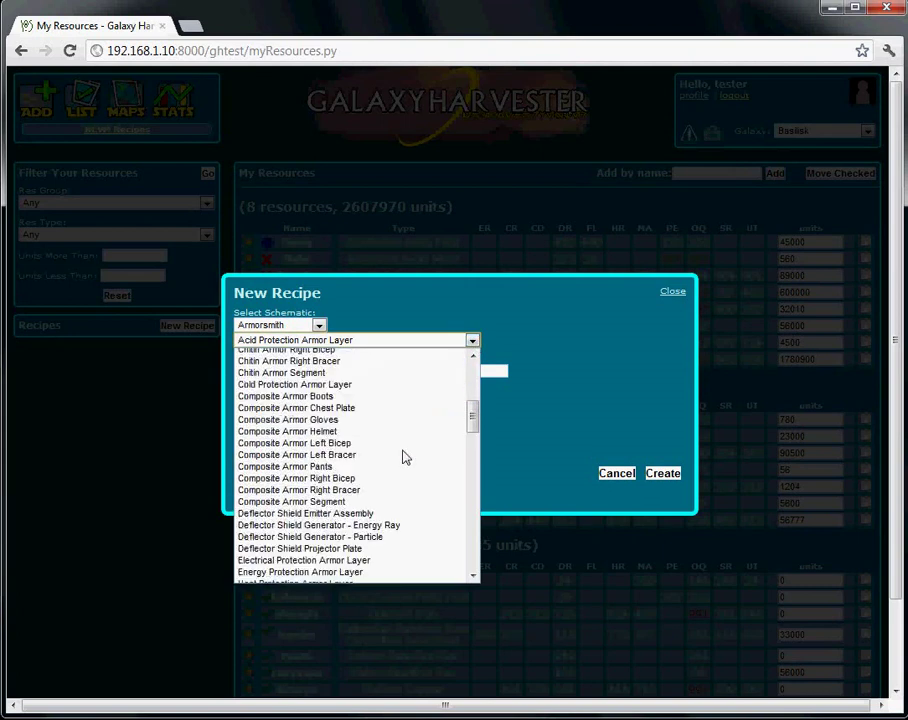
click(305, 502)
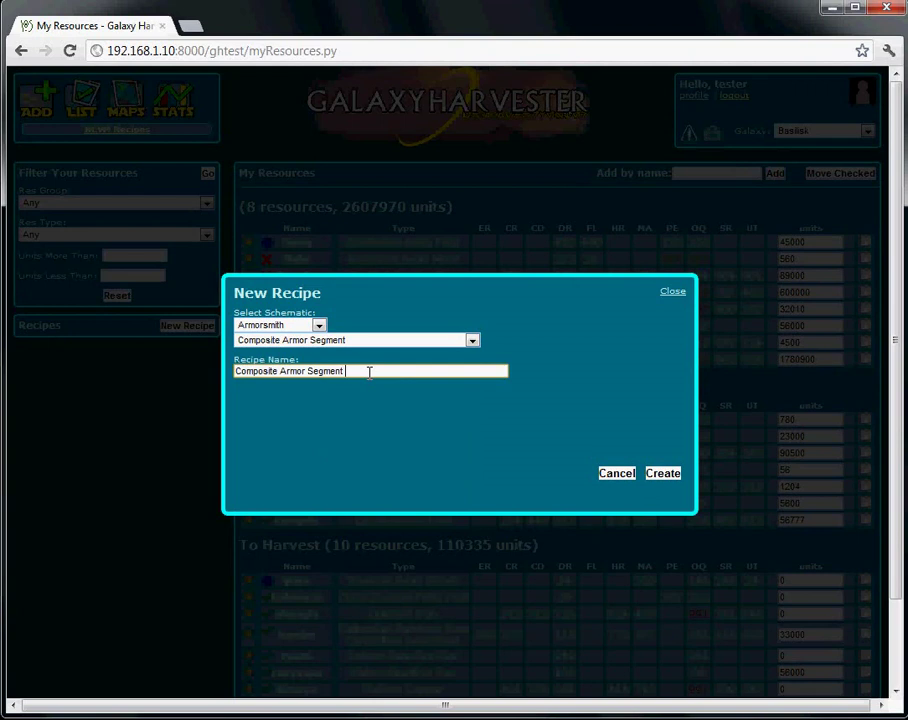
text(Low Encumbrance)
Create the Composite Armor Segment Low Encumbrance recipe and open its recipe page.
click(660, 475)
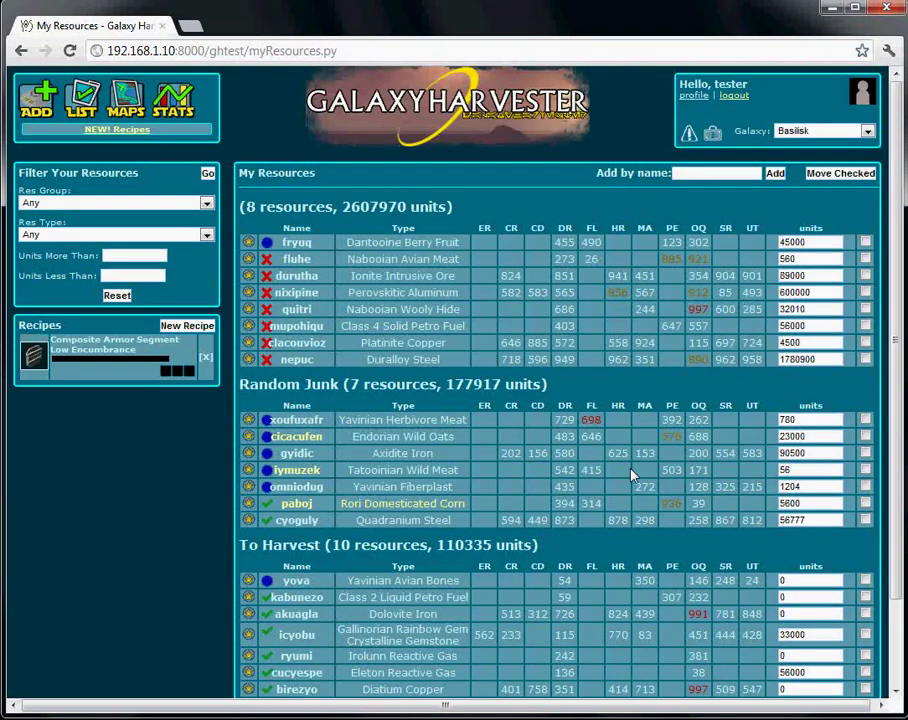
mouse_move(128, 365)
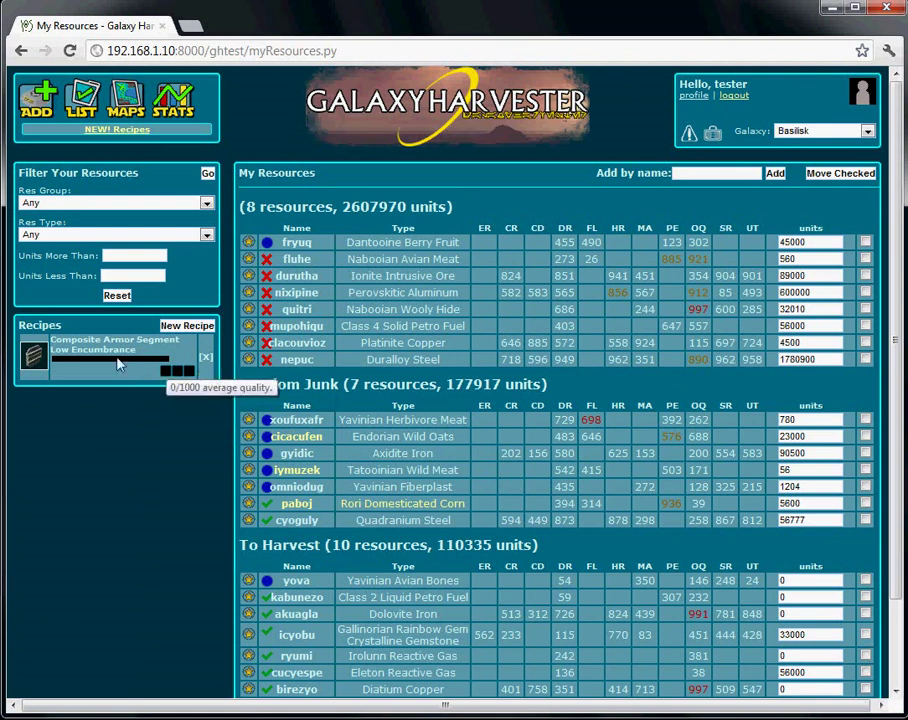
click(68, 347)
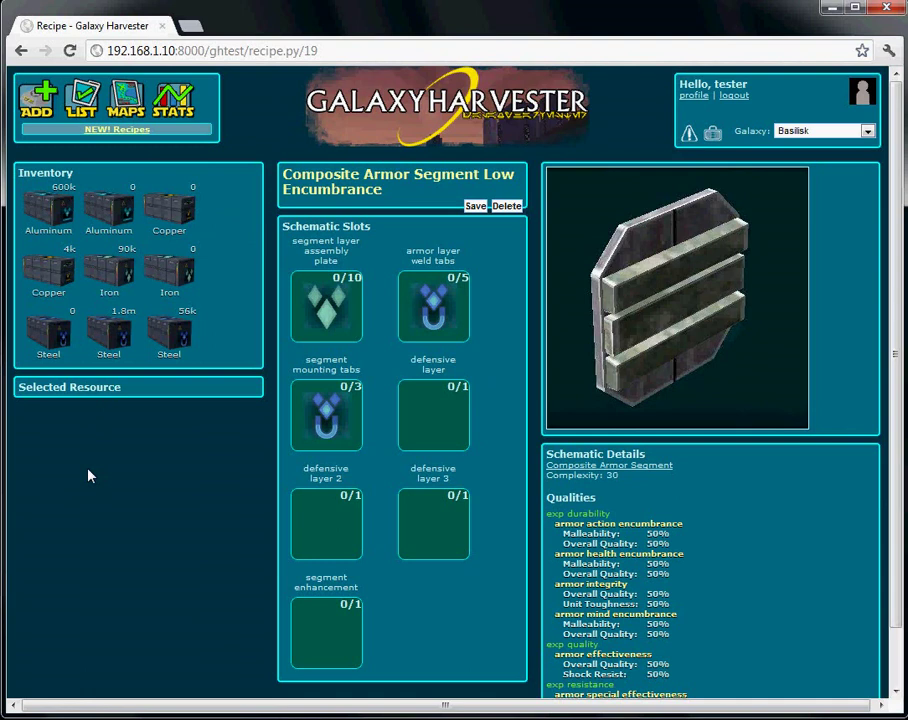
Put Steel into the assembly plate, mounting tabs and weld tabs slots, then save.
click(62, 274)
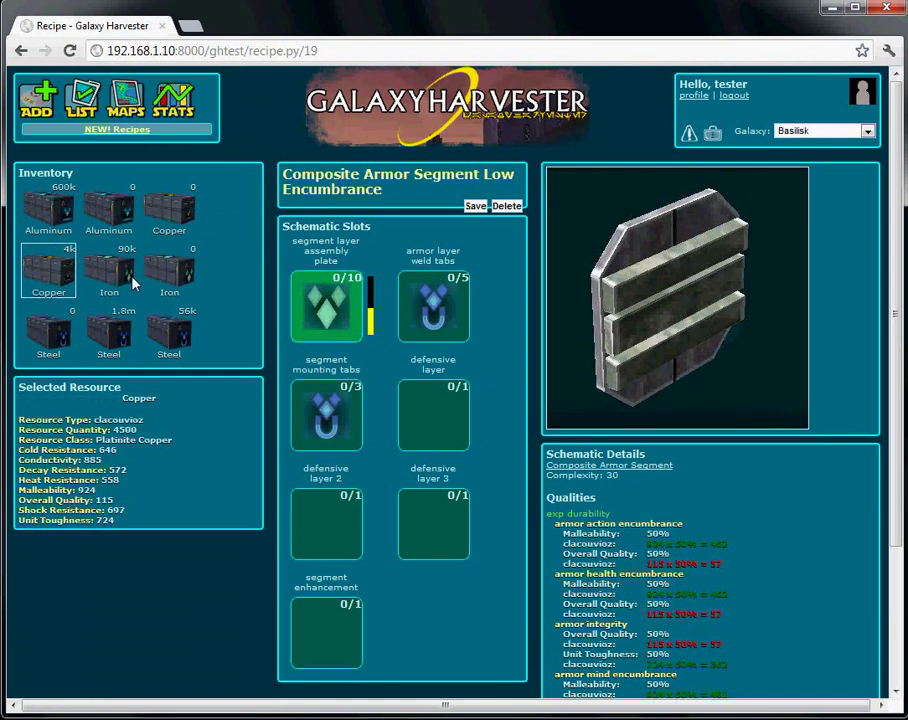
click(176, 270)
click(172, 337)
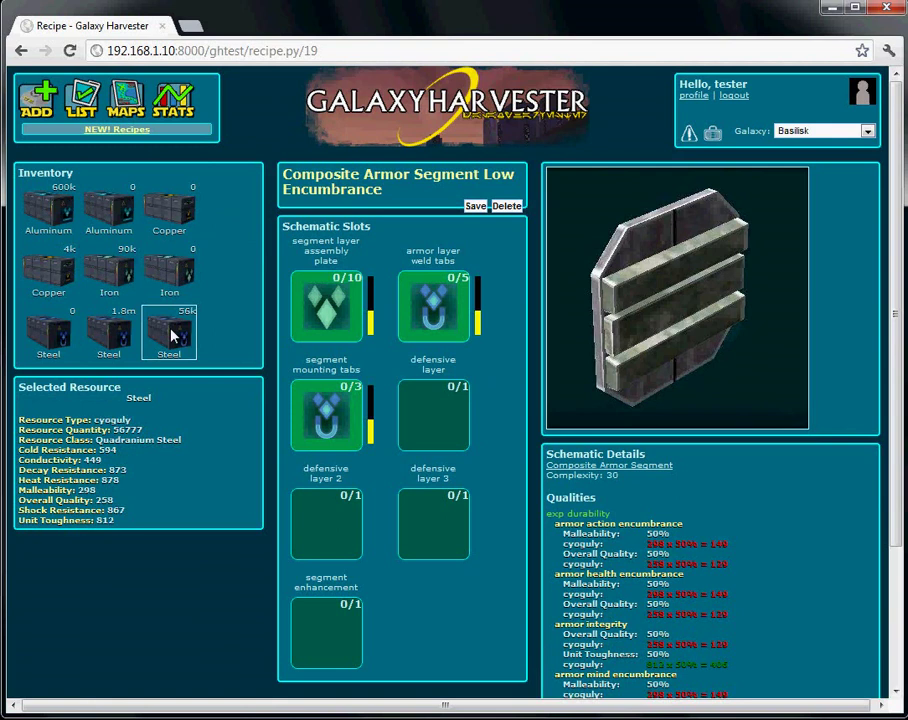
double_click(172, 337)
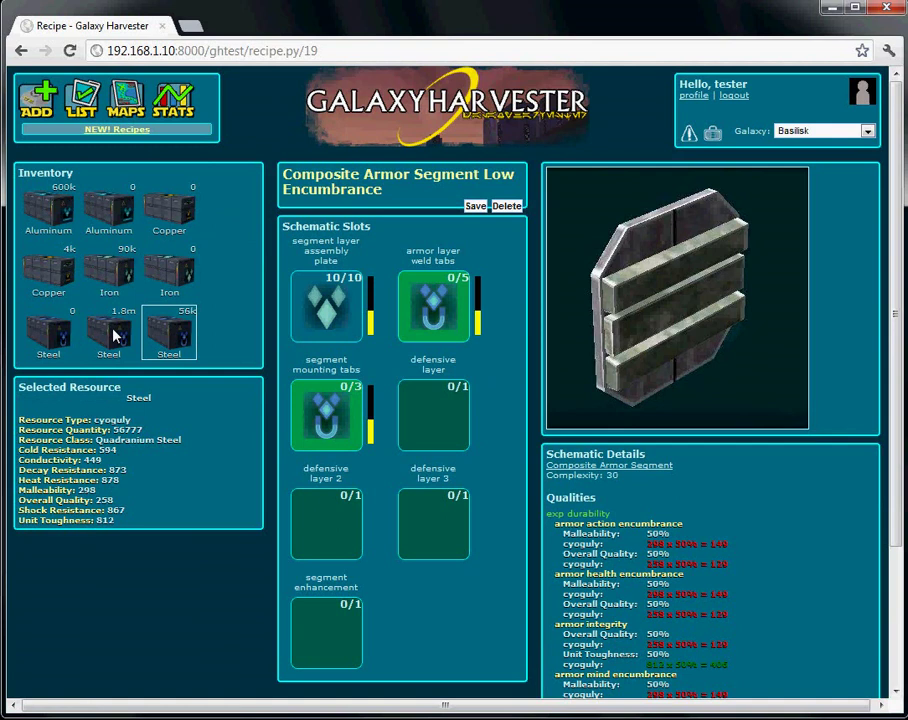
drag(115, 337, 318, 408)
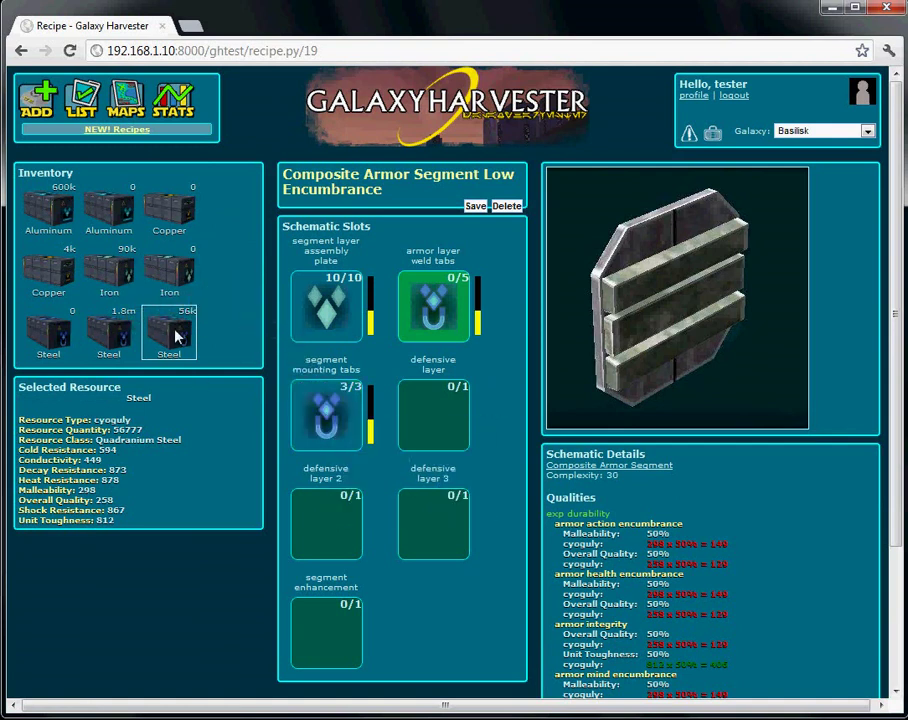
drag(177, 336, 447, 290)
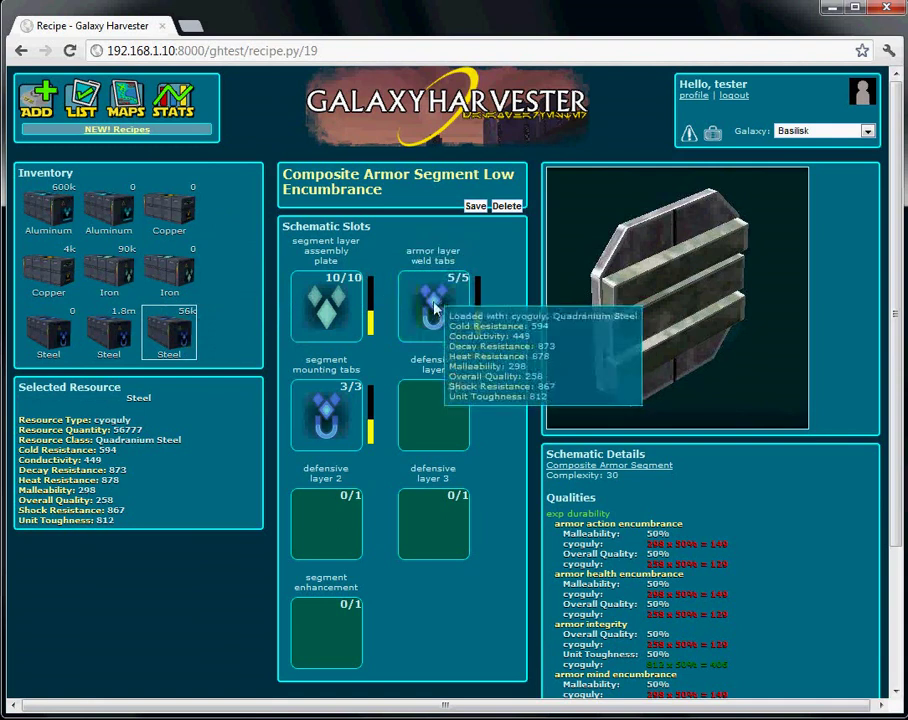
click(476, 207)
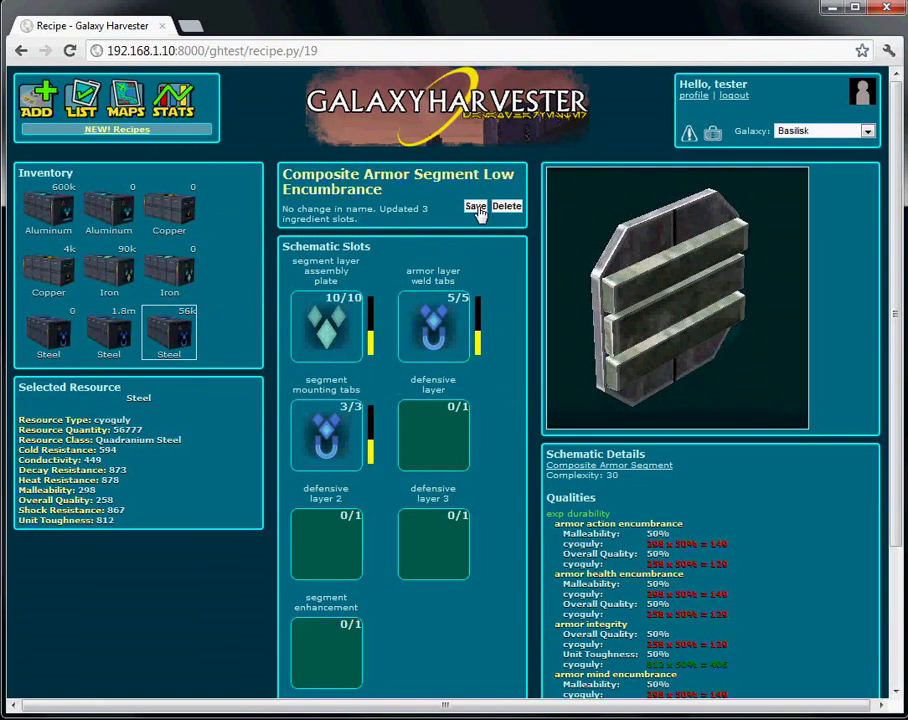
Check the steel recipe's 535/1000 average quality in the inventory, then go home.
click(710, 137)
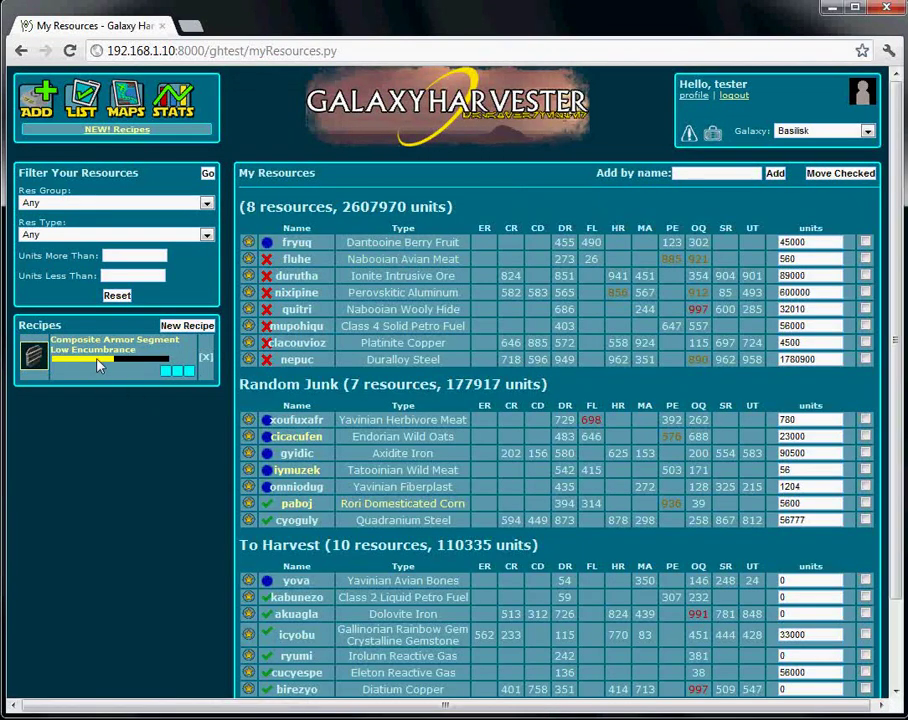
mouse_move(98, 366)
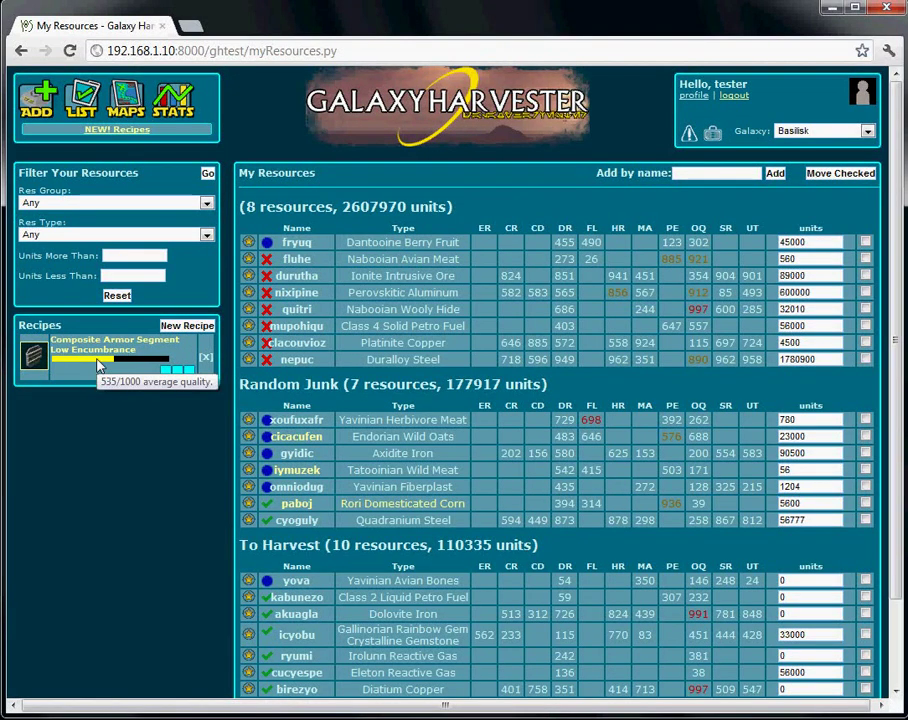
mouse_move(167, 373)
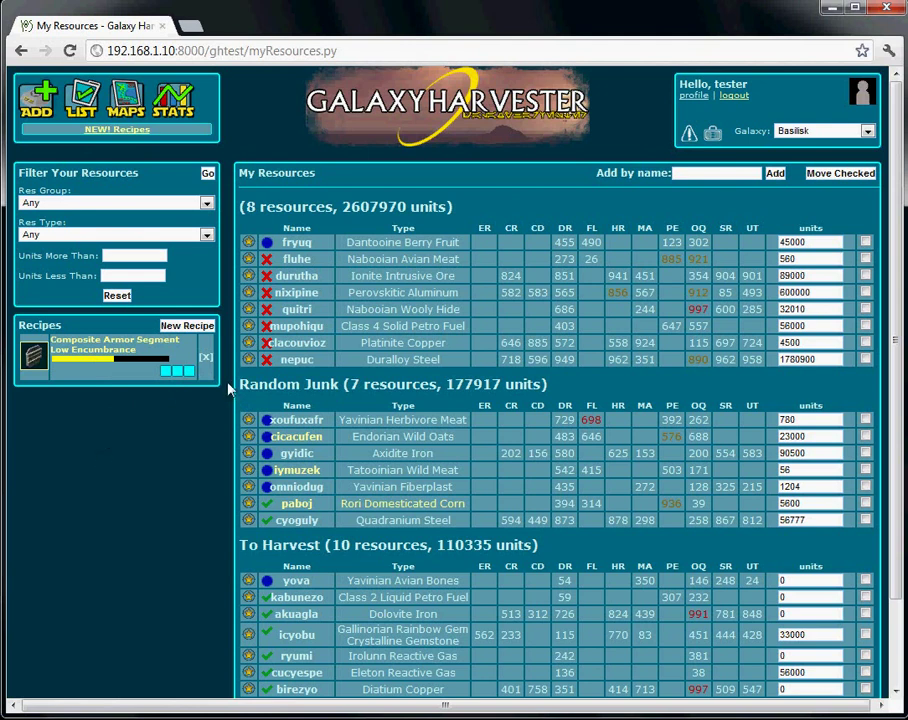
click(453, 113)
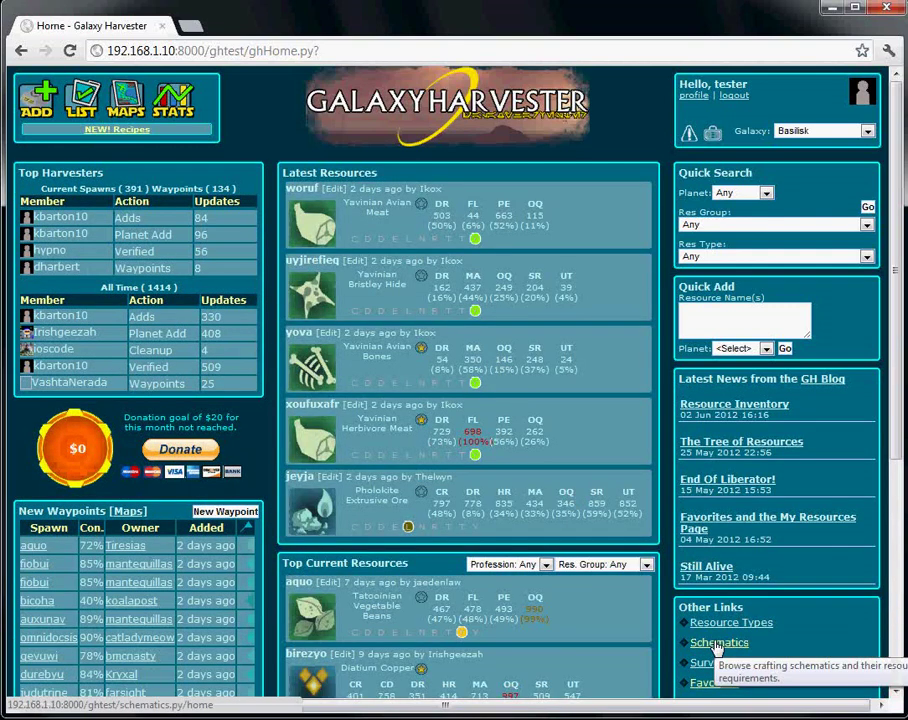
Browse the Artisan crafting schematics and open the CDEF Carbine schematic.
click(712, 645)
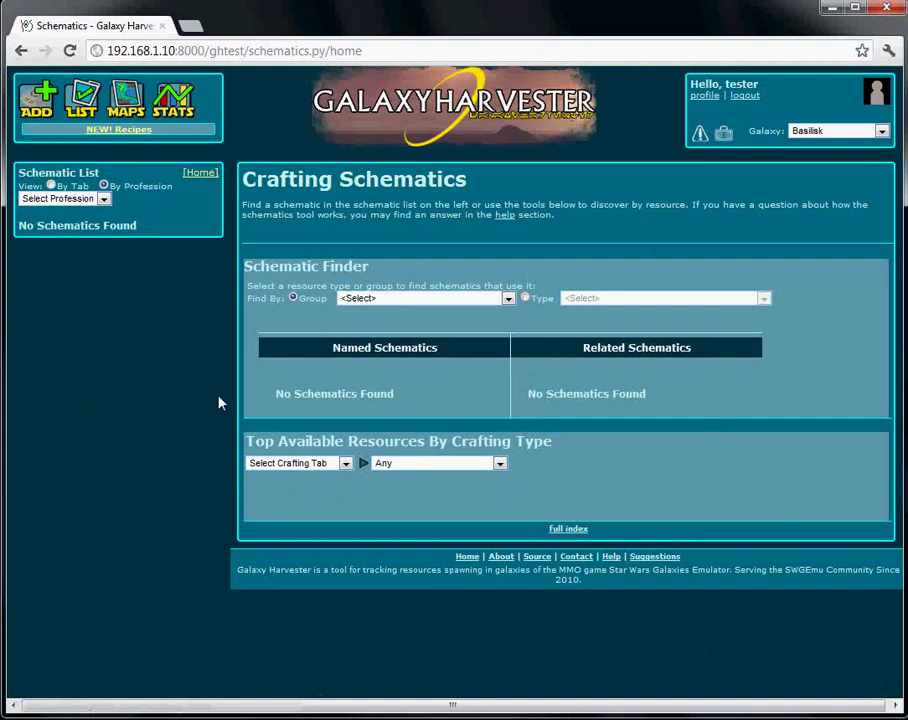
click(100, 198)
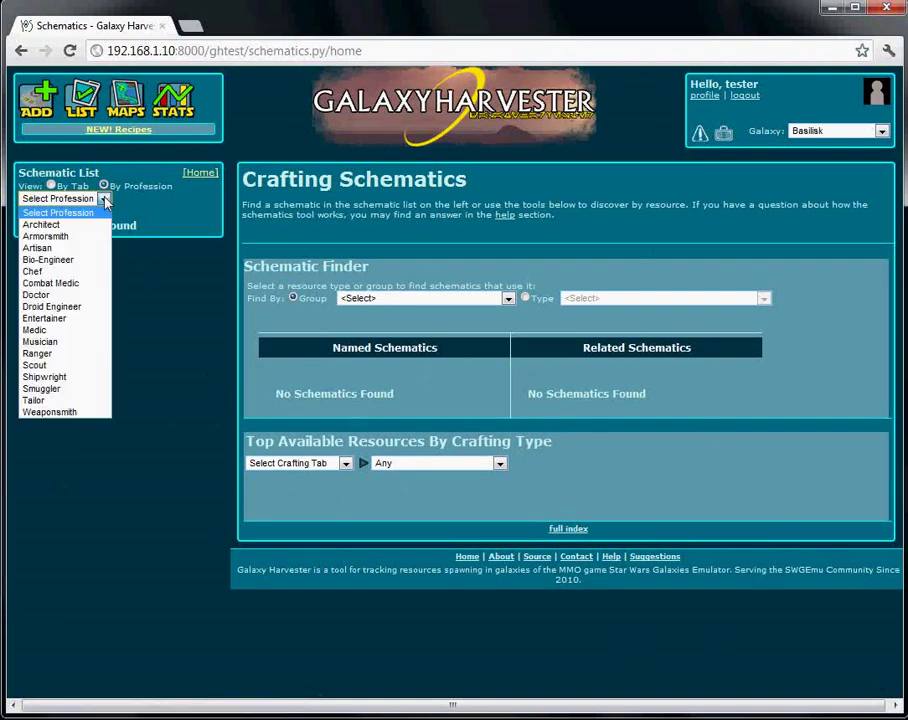
click(38, 248)
scroll(195, 472, down, 15)
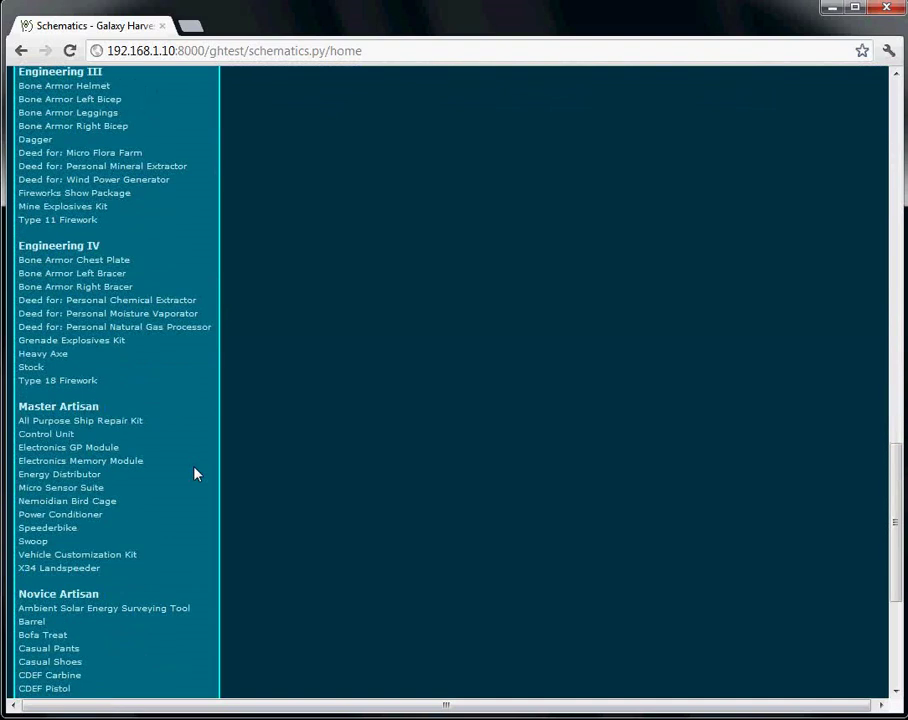
scroll(195, 472, down, 3)
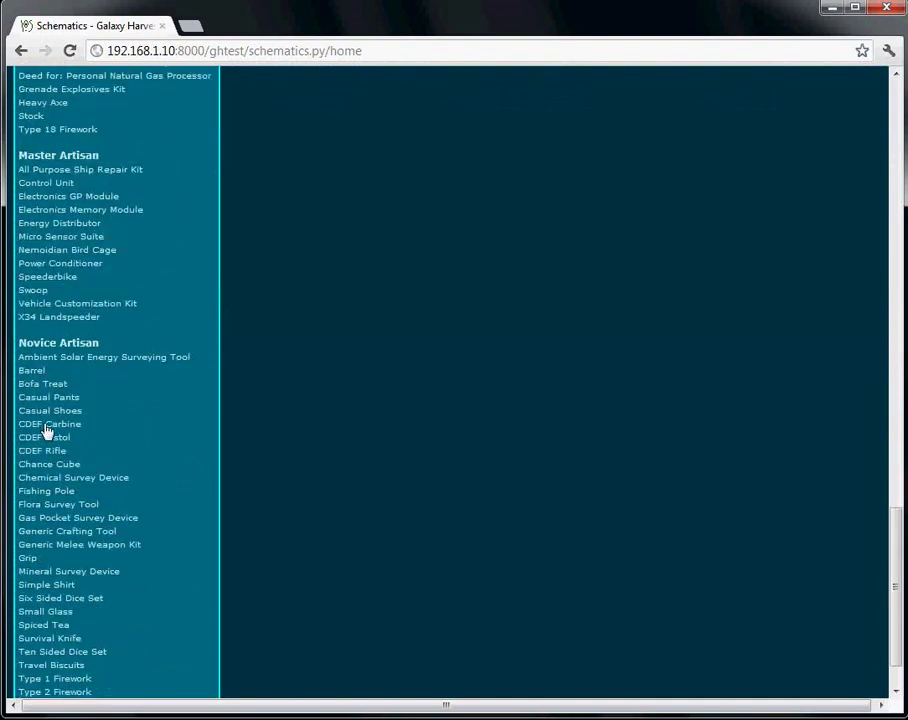
click(45, 425)
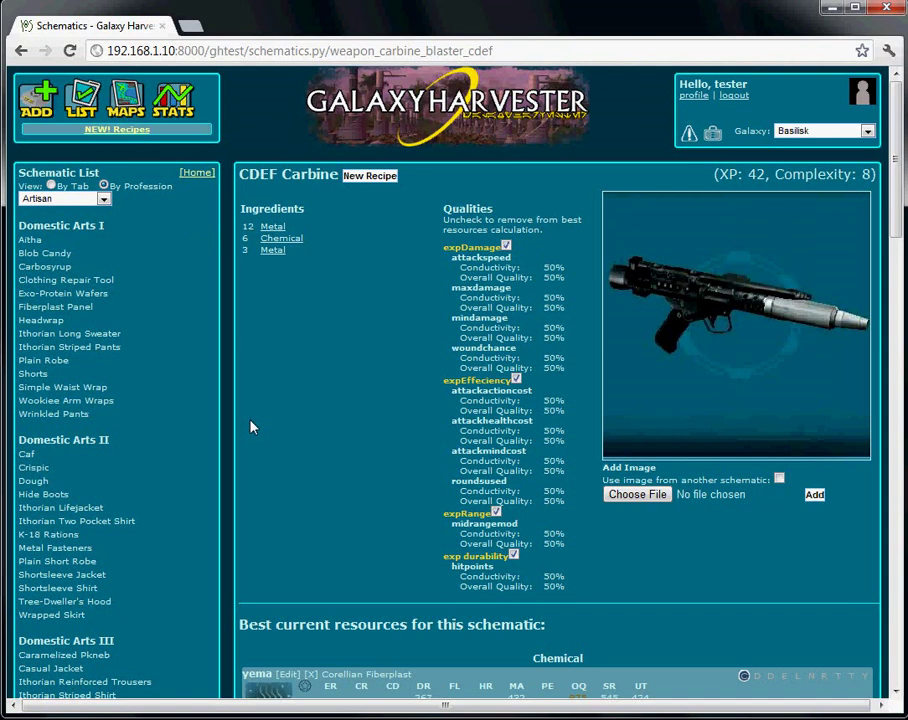
Create a CDEF Carbine recipe, rename it 'CDEF Carbine Recipe fill later', and save it.
click(369, 177)
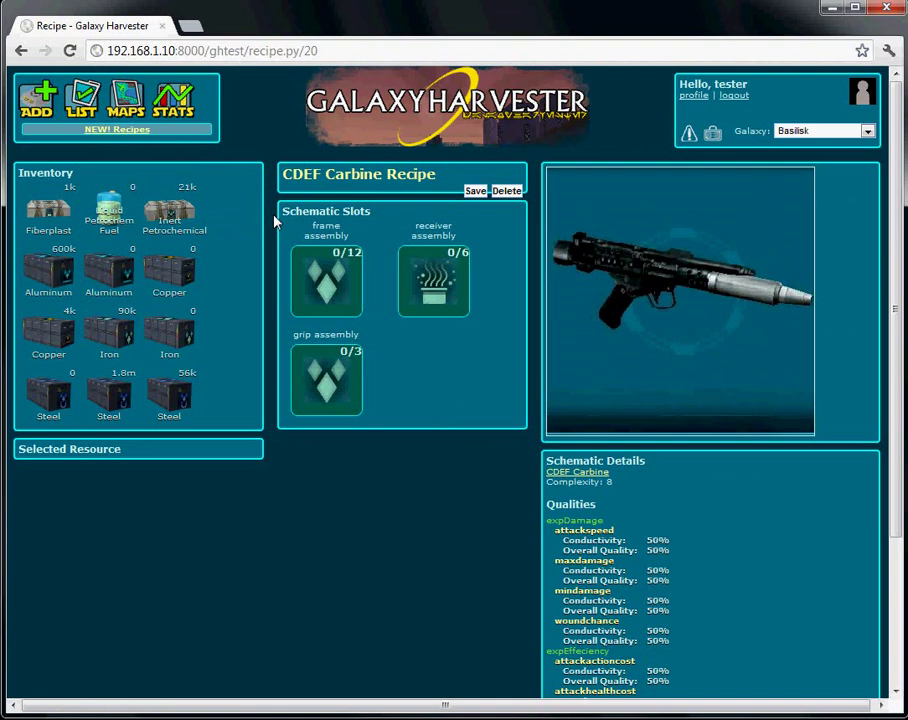
click(392, 176)
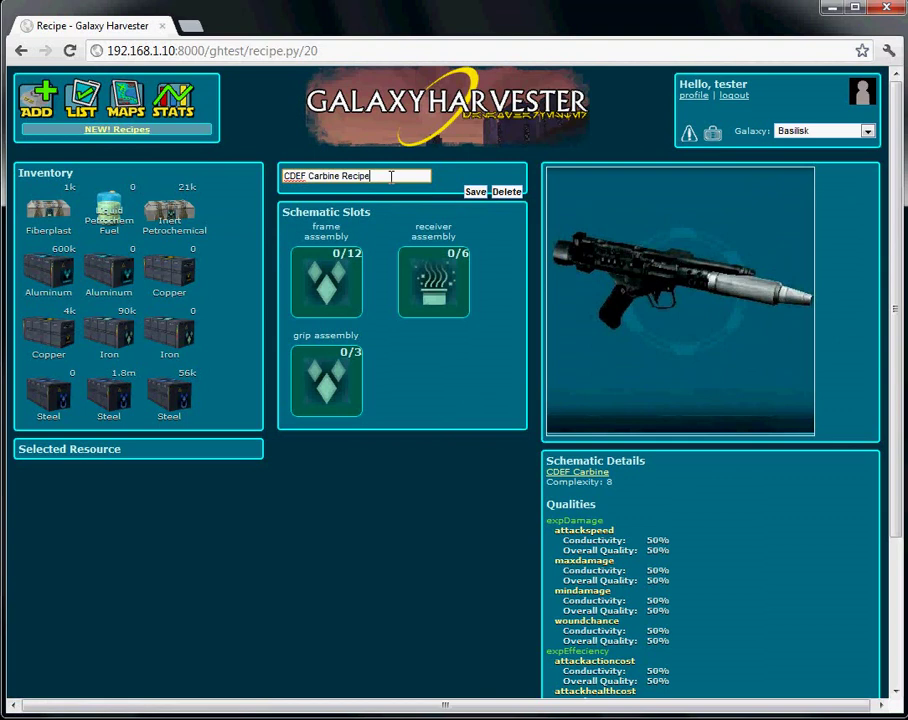
text(fill later)
key(Return)
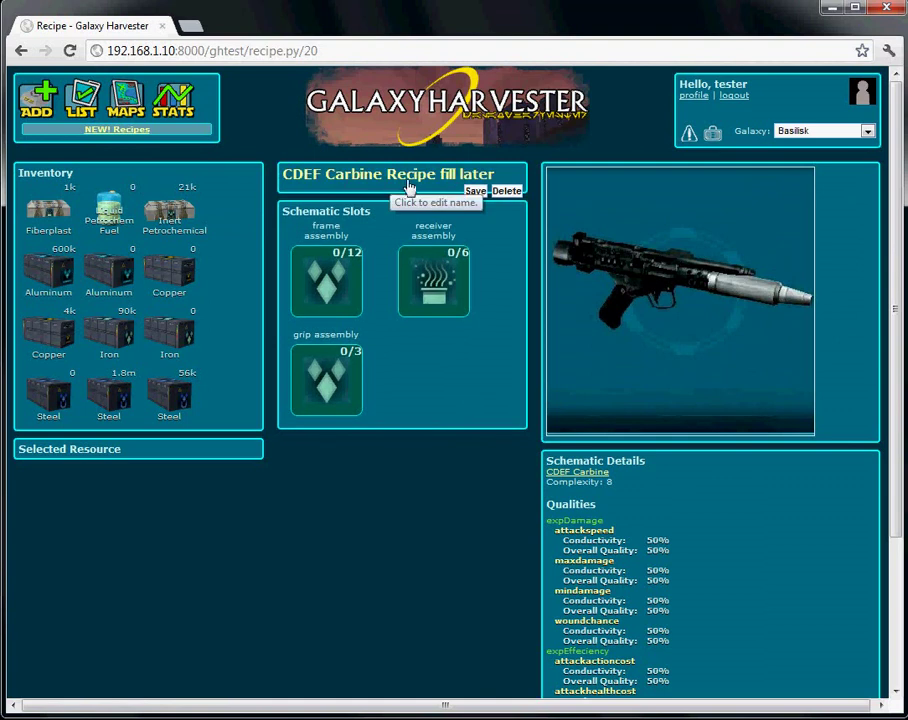
click(475, 191)
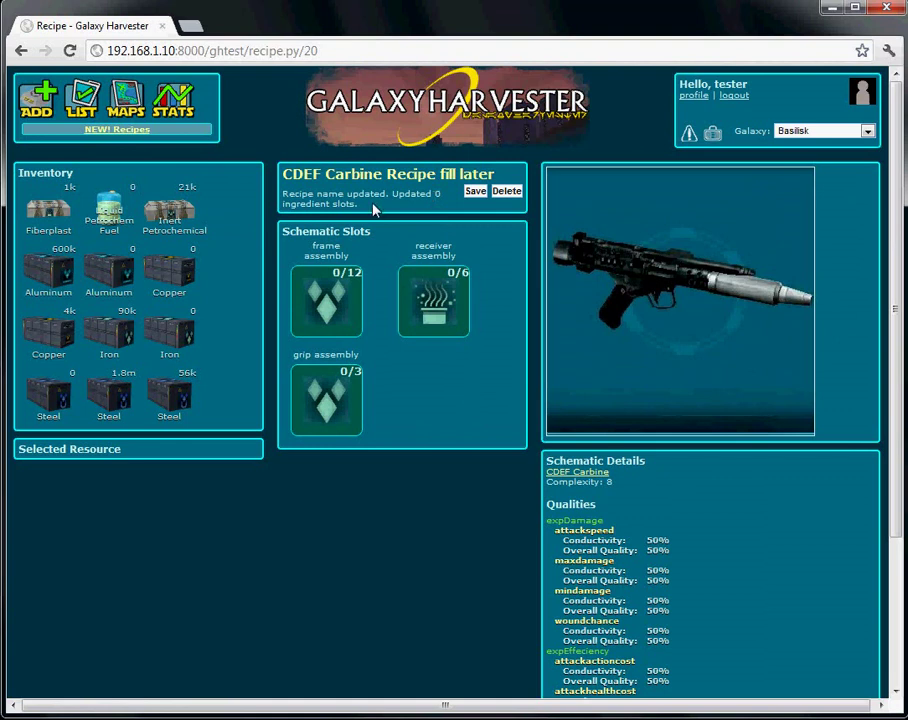
Open the Recipes page listing CDEF Carbine Recipe fill later and Composite Armor Segment Low Encumbrance.
click(119, 132)
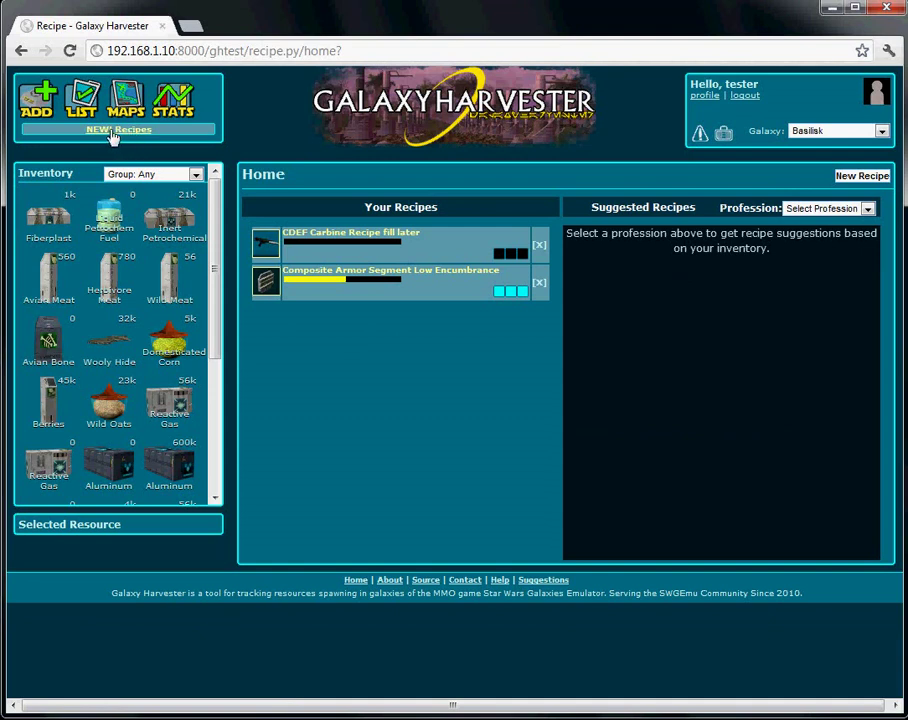
click(385, 118)
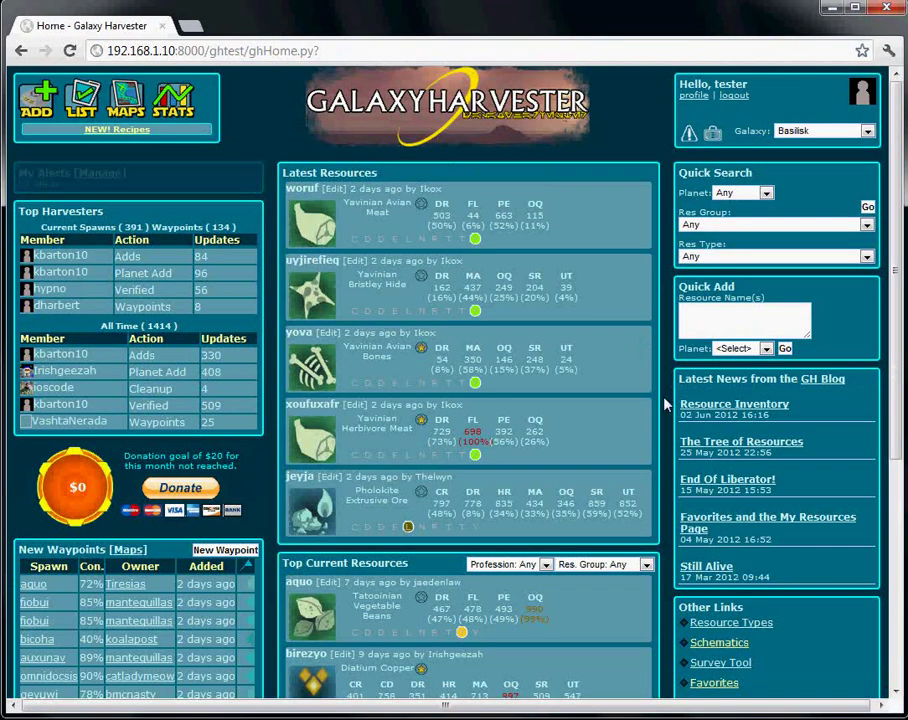
scroll(665, 480, down, 3)
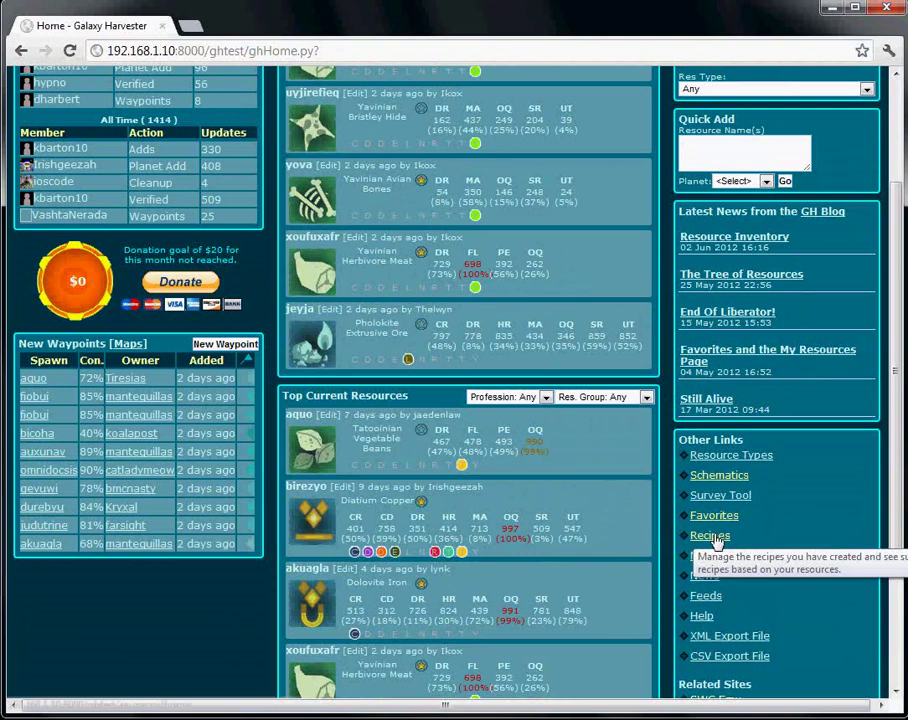
click(714, 539)
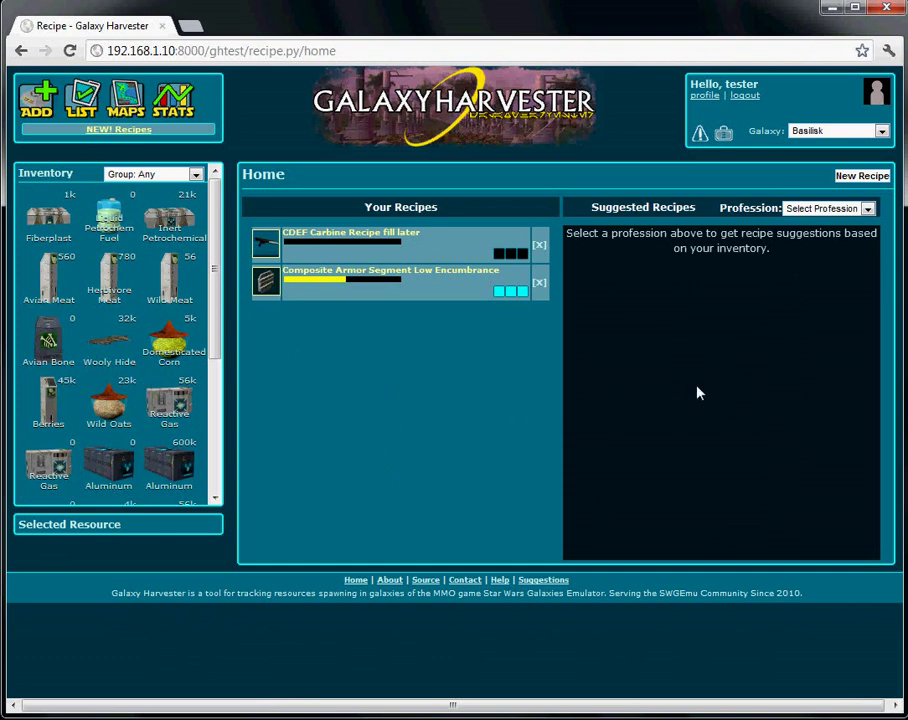
Load Artisan suggested recipes, from Survival Knife through CDEF Carbine, in Suggested Recipes.
click(824, 208)
click(820, 258)
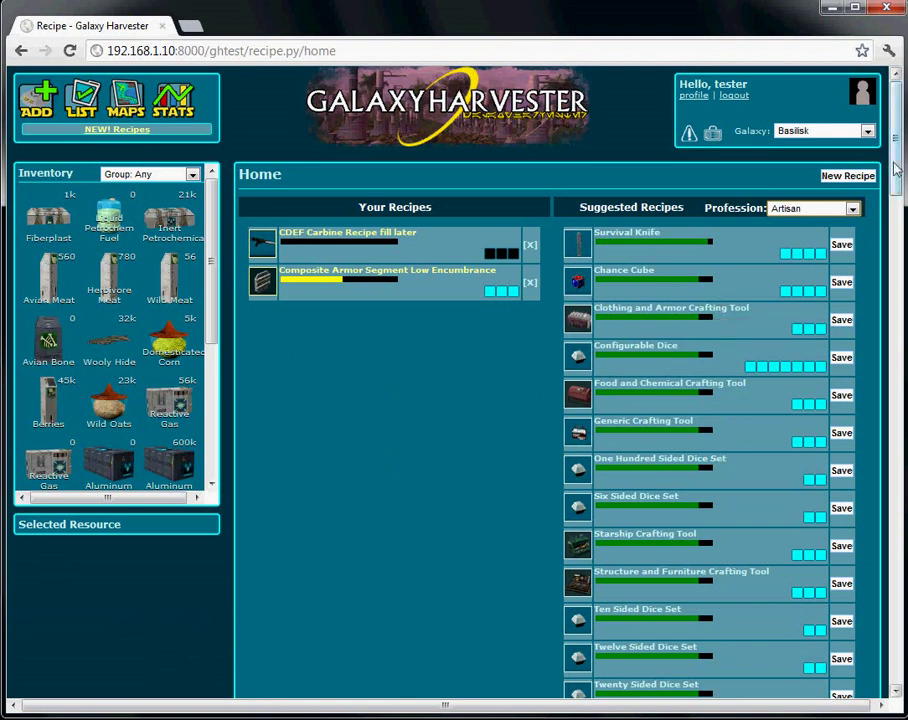
drag(899, 166, 885, 145)
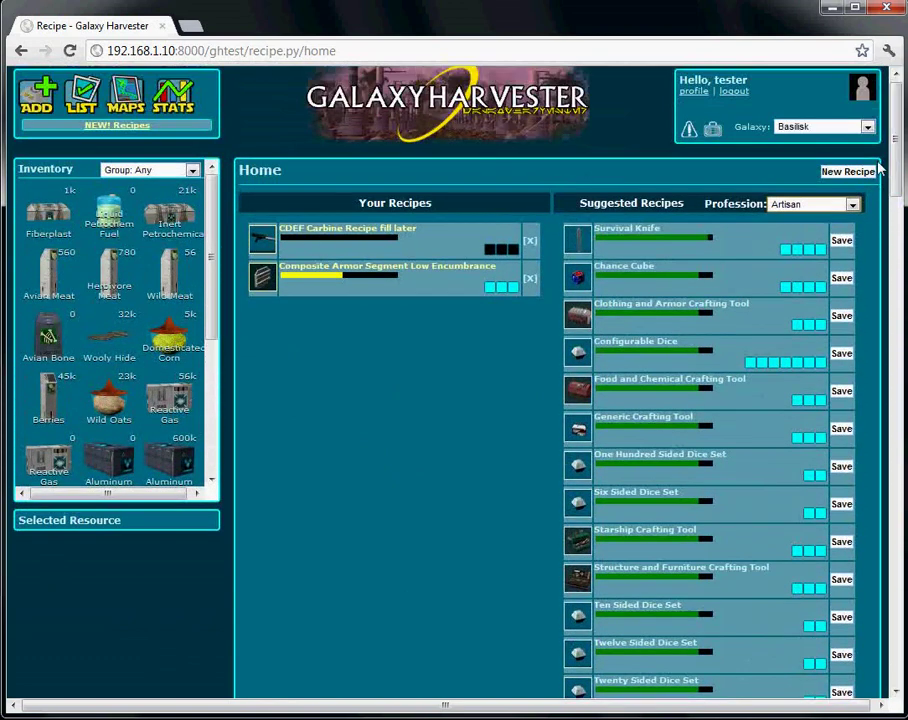
mouse_move(643, 327)
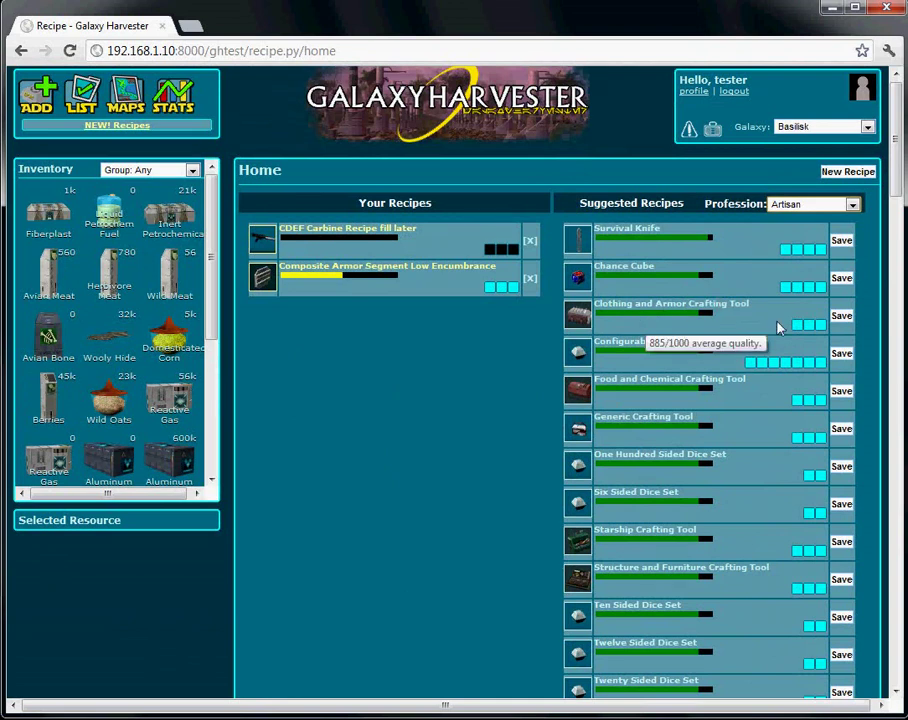
Save the Clothing and Armor Crafting Tool suggestion into Your Recipes.
click(842, 318)
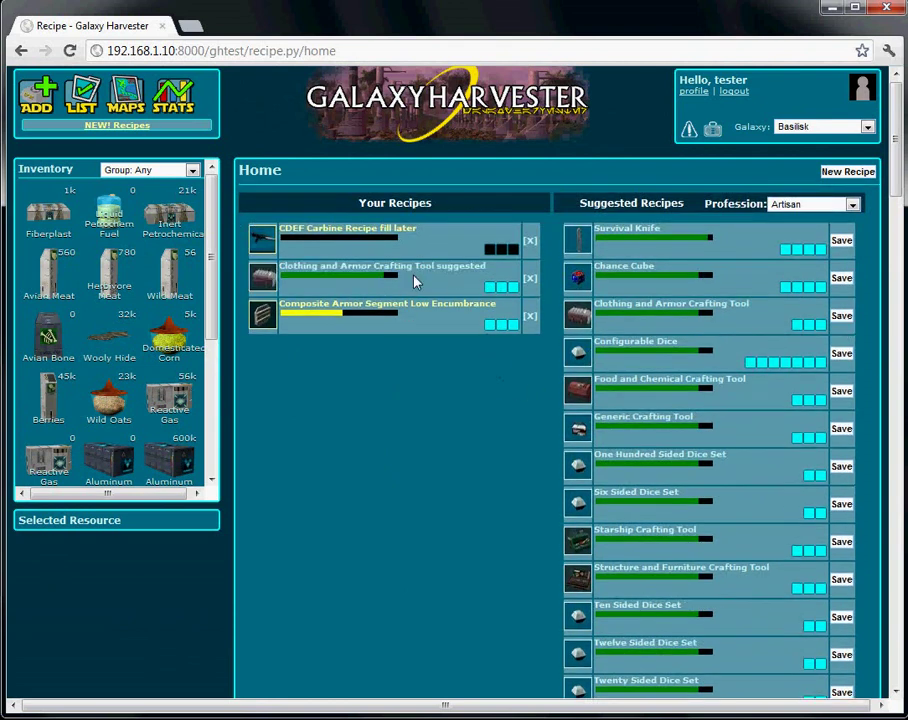
mouse_move(416, 283)
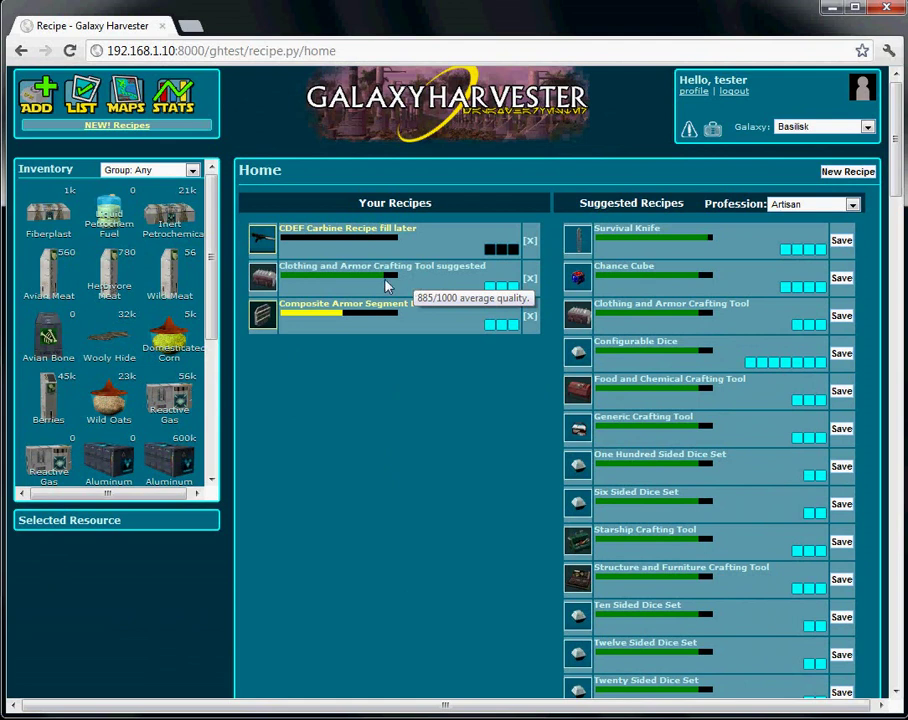
In the saved Clothing and Armor Crafting Tool recipe, re-slot the electronic control unit with Liquid Petrochem Fuel.
click(322, 268)
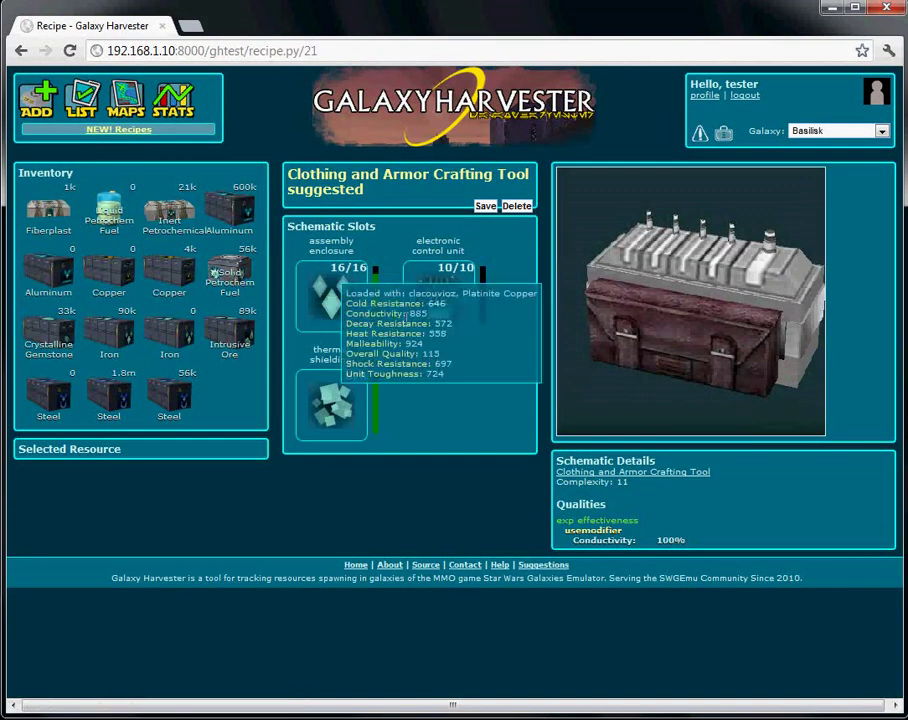
click(444, 285)
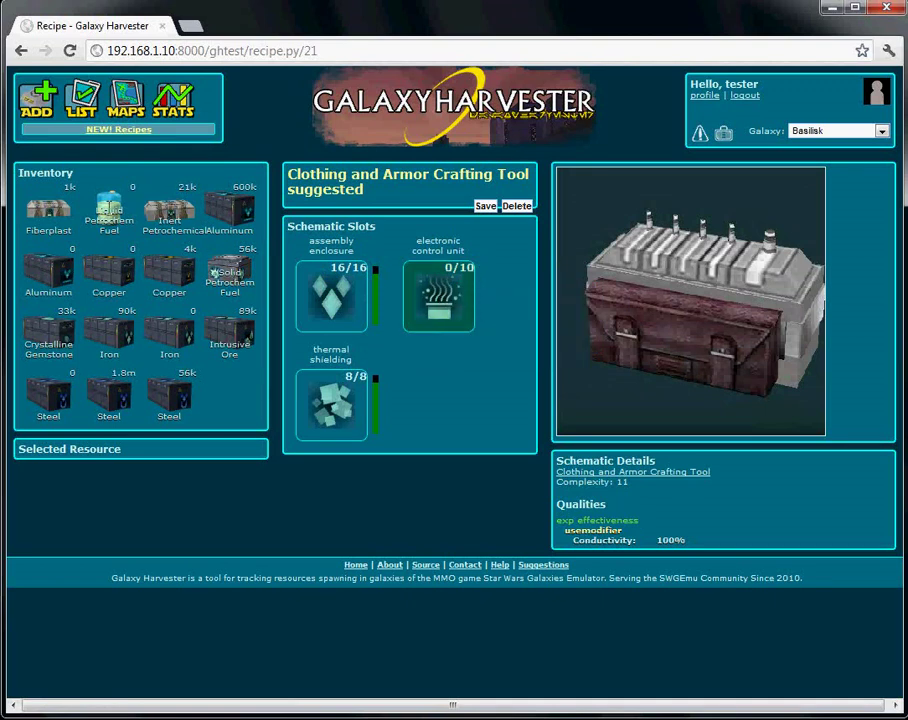
click(109, 210)
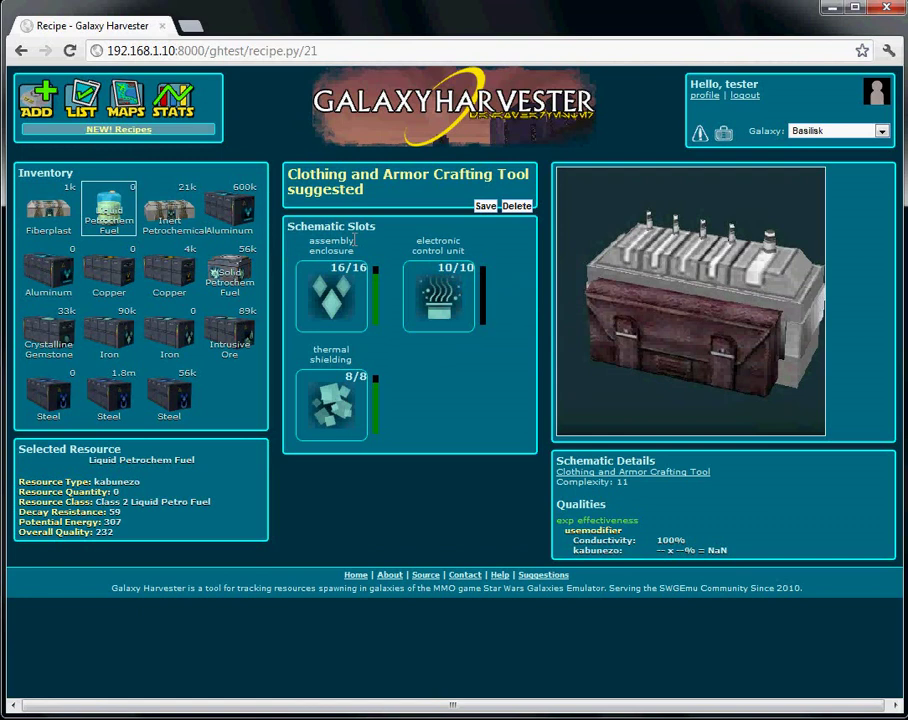
Replace 'suggested' in the title with '+10.54' and save the recipe.
click(339, 189)
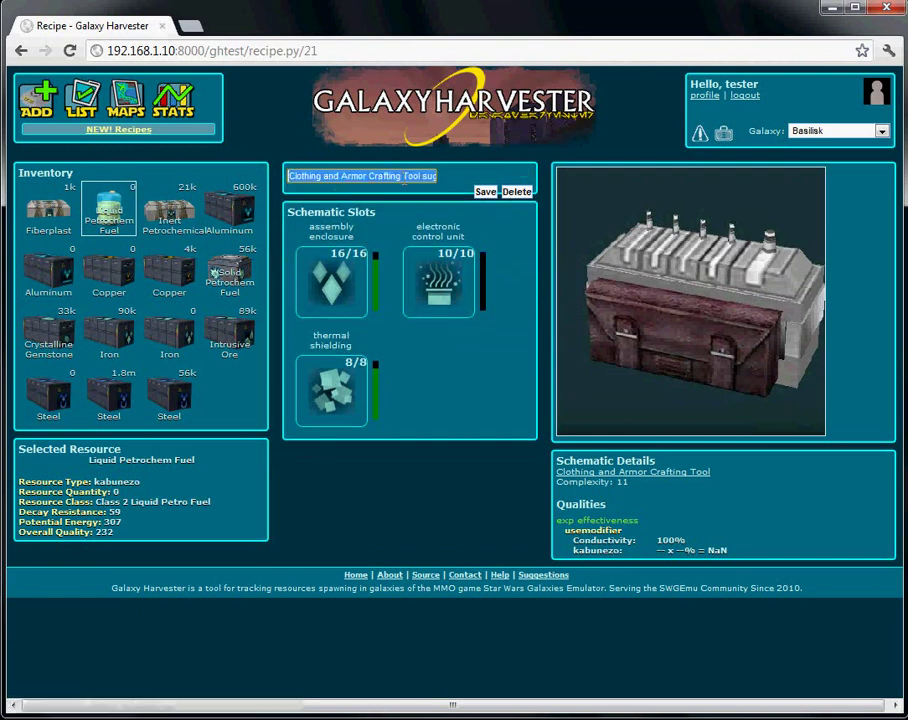
drag(424, 177, 464, 181)
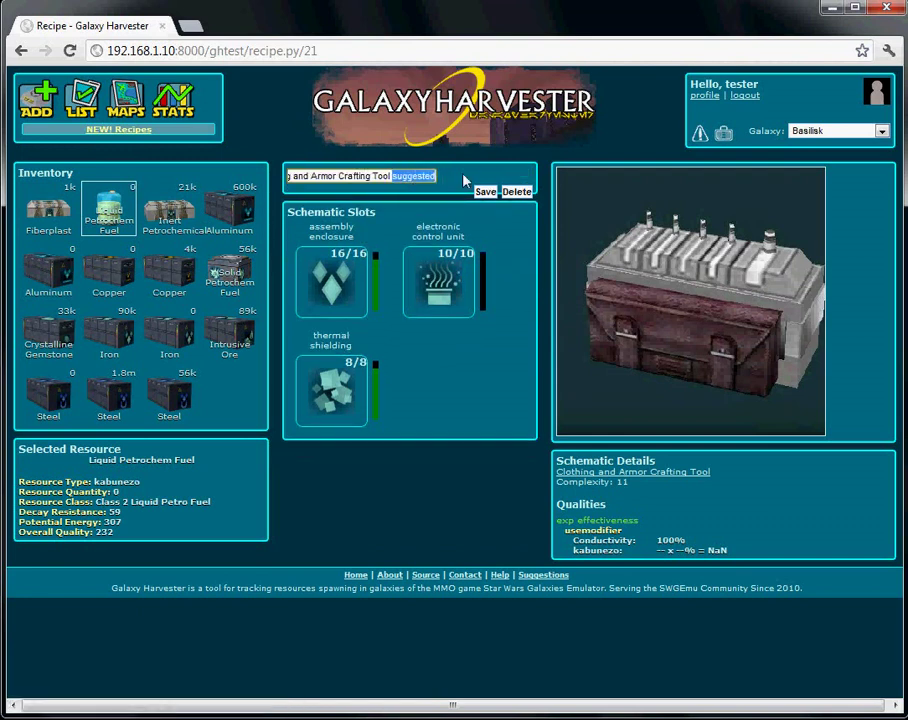
key(BackSpace)
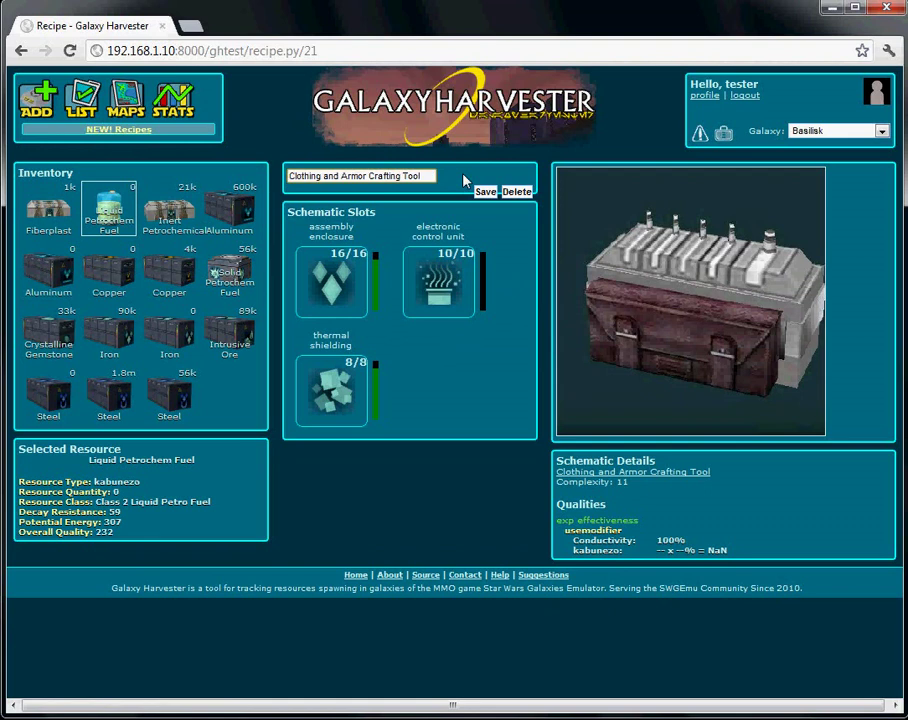
text(+10.54)
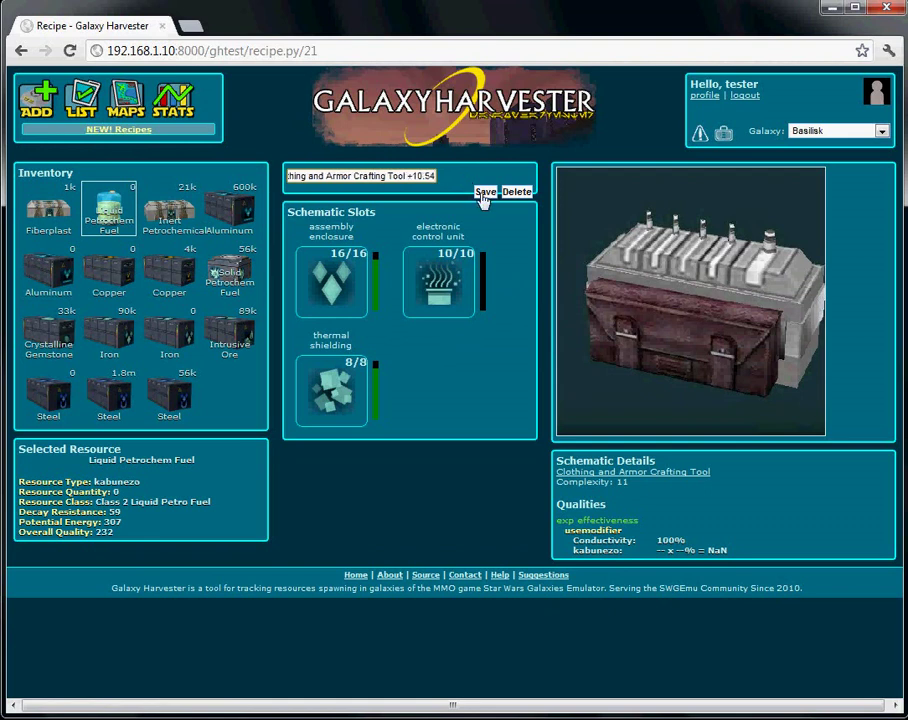
click(483, 194)
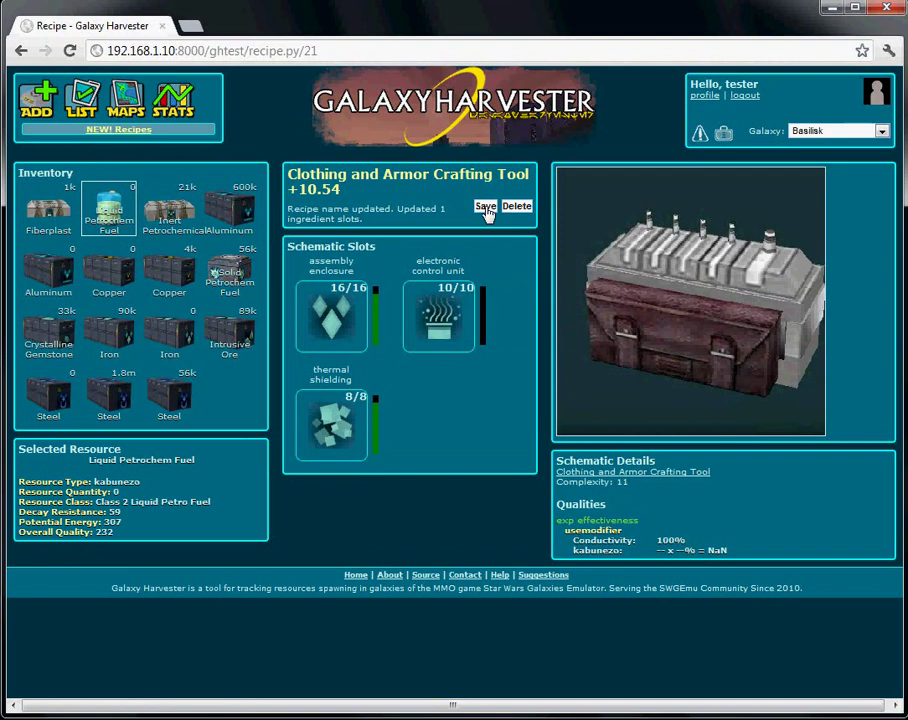
Go back to NEW! Recipes and set the Inventory Group filter to To Harvest.
click(133, 130)
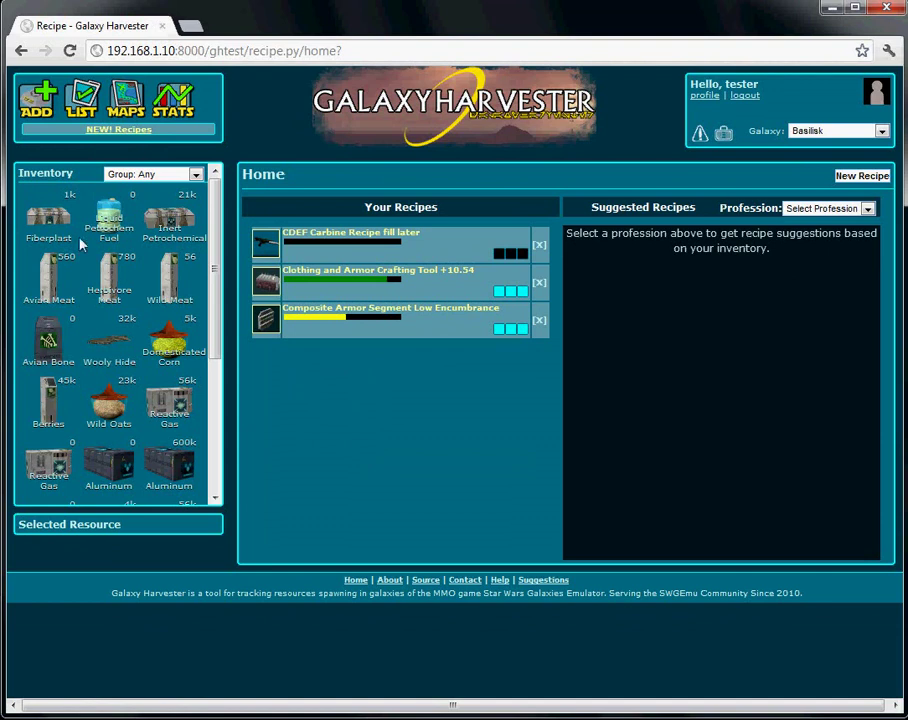
mouse_move(307, 250)
click(199, 177)
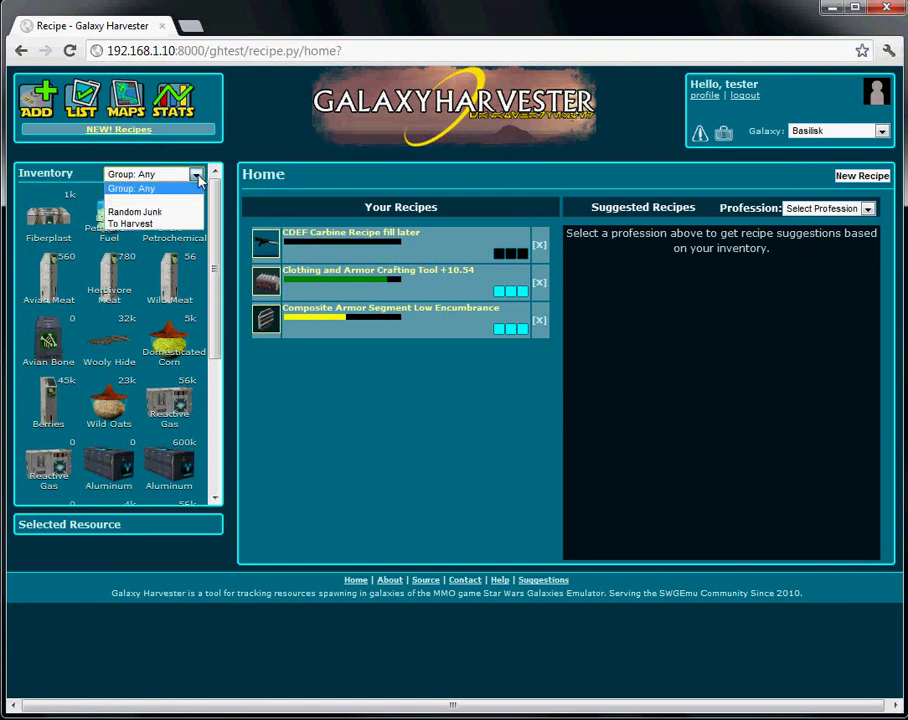
click(124, 226)
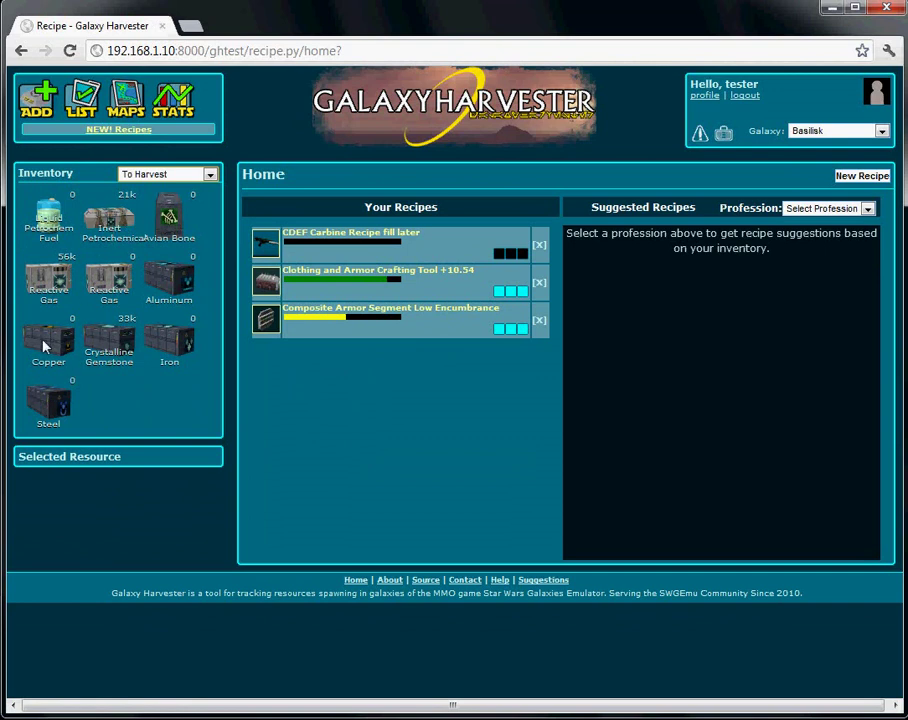
drag(46, 345, 424, 250)
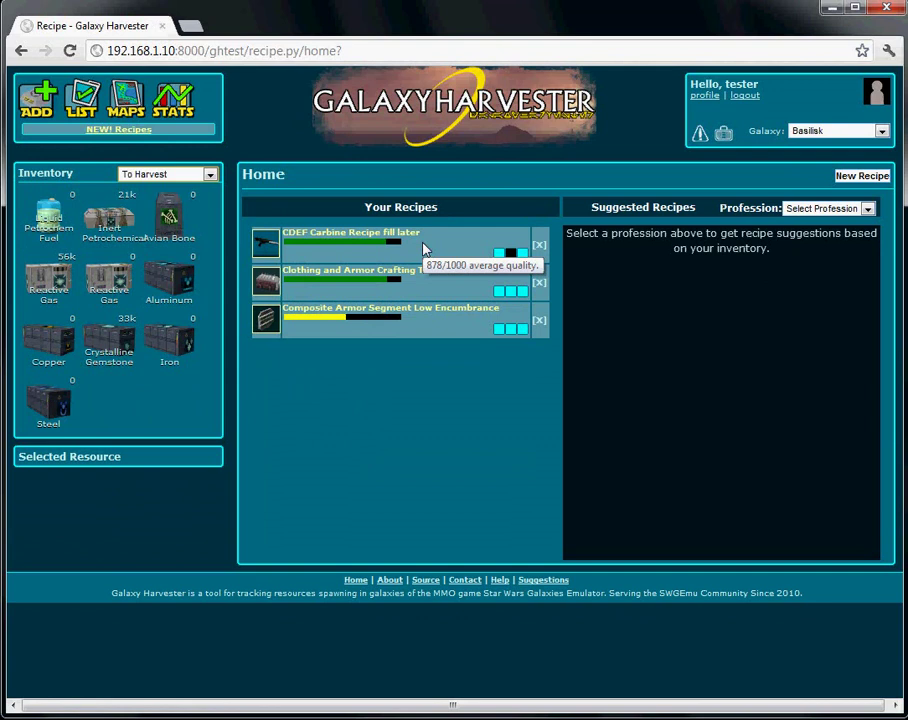
Slot Fiberplast into the CDEF Carbine receiver, retitle it 'CDEF Carbine Recipe July 2012', and save.
click(332, 238)
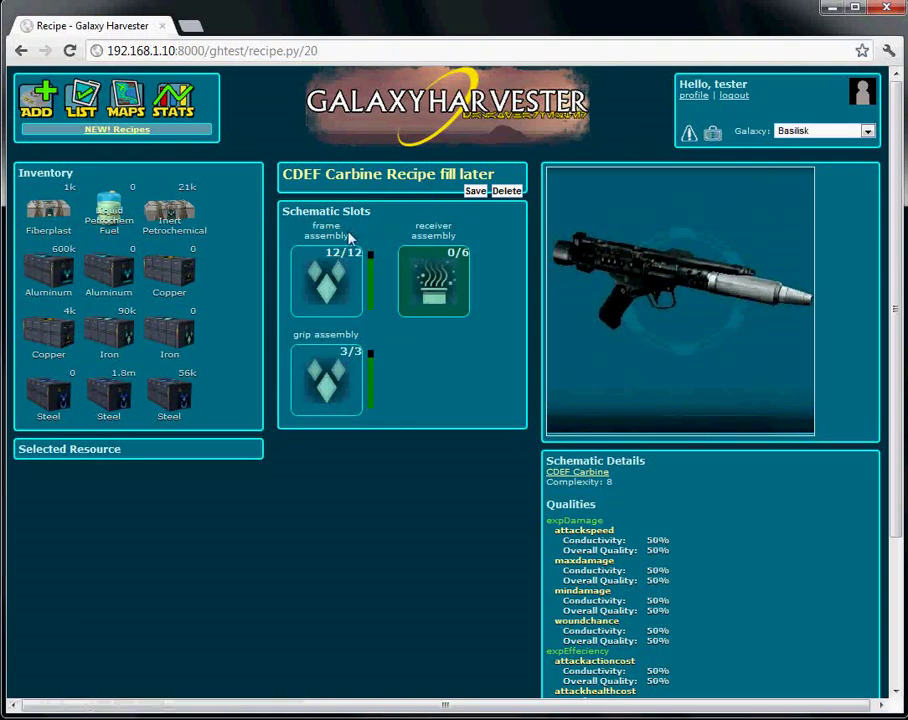
click(50, 210)
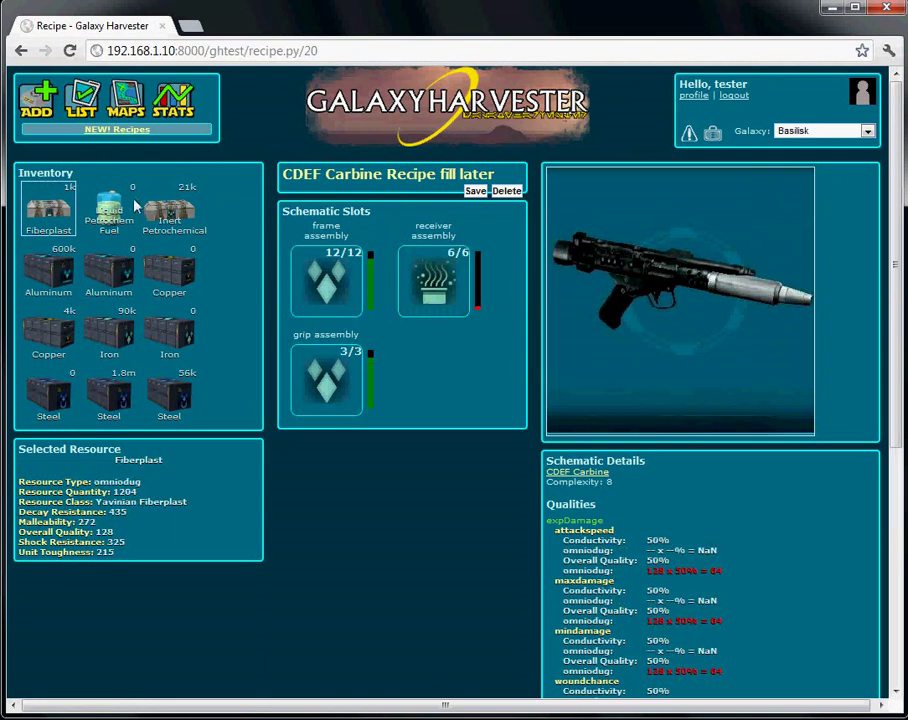
click(418, 175)
click(425, 176)
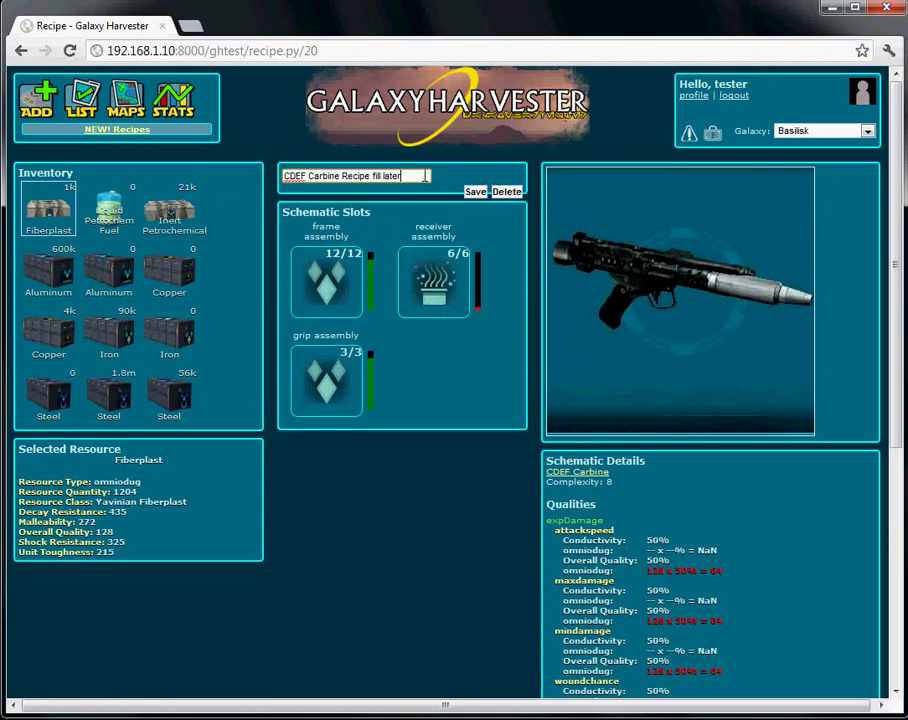
key(BackSpace)
key(BackSpace)
key(BackSpace)
key(BackSpace)
key(BackSpace)
key(BackSpace)
text(July 2012)
key(Return)
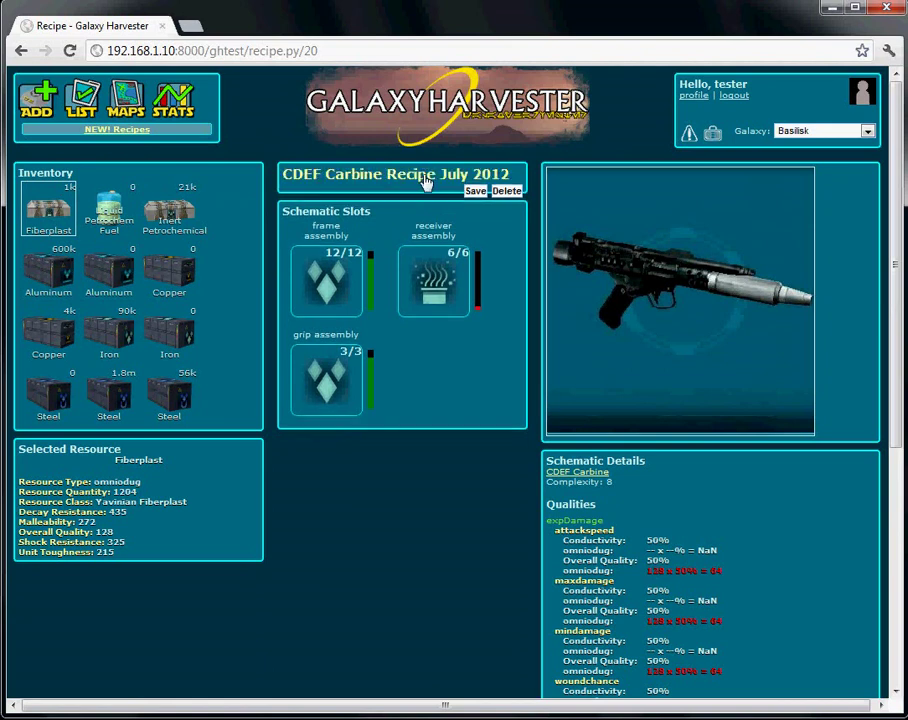
click(476, 192)
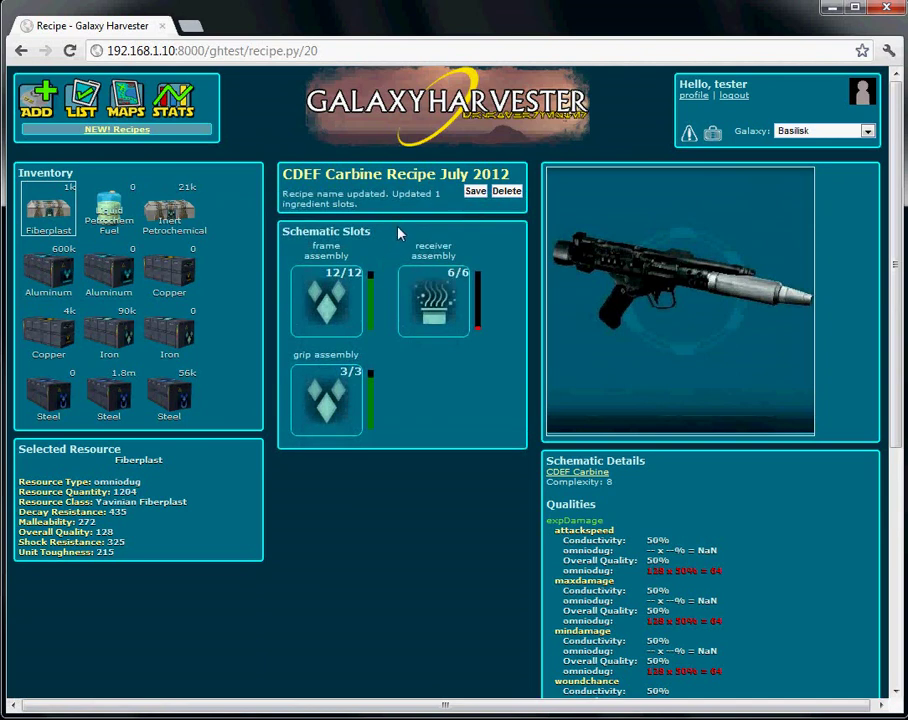
On My Resources, delete the 'CDEF Carbine Recipe July 2012' recipe and confirm the deletion.
click(714, 136)
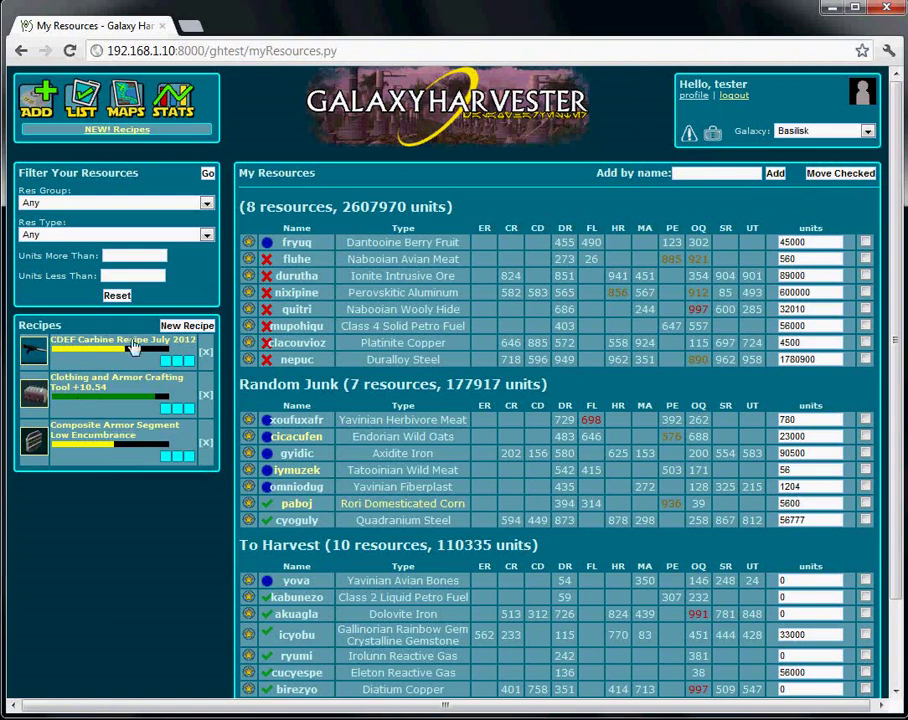
mouse_move(106, 467)
click(206, 354)
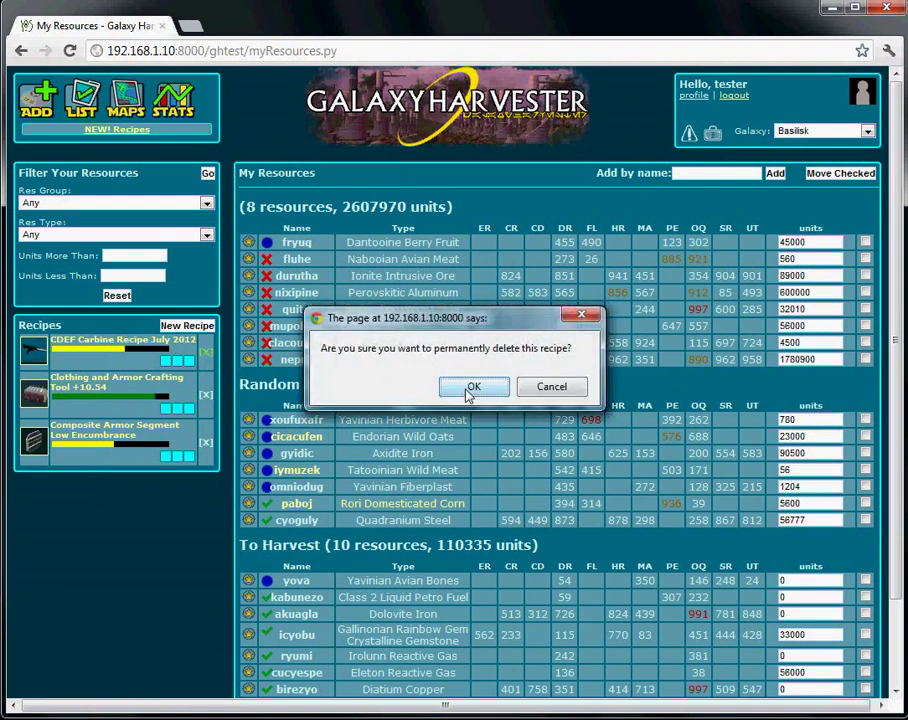
click(467, 391)
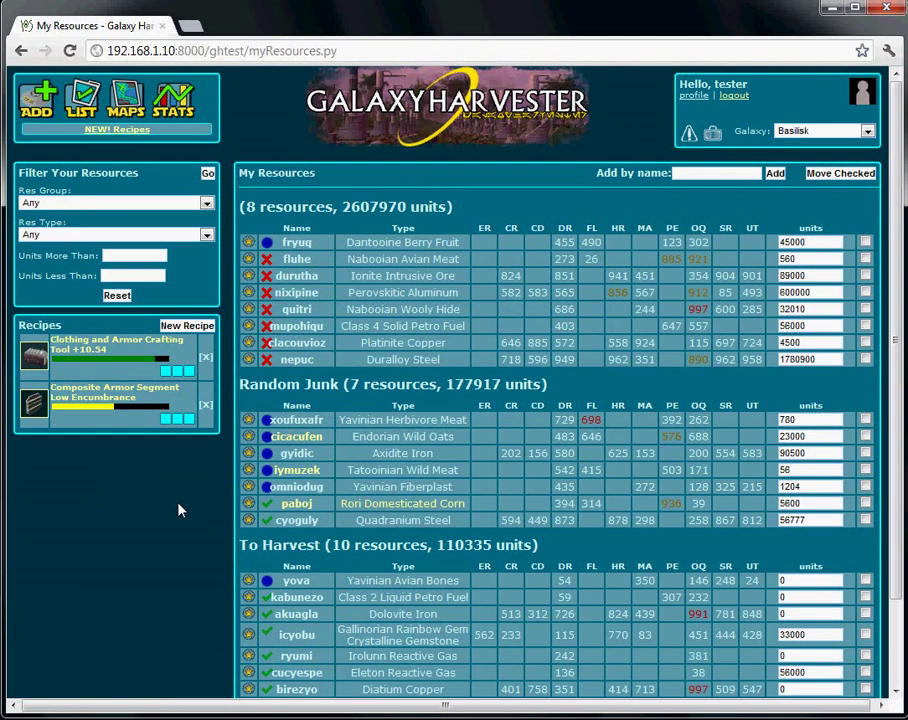
Return to the Galaxy Harvester home page via the logo and scroll down its listings.
click(470, 97)
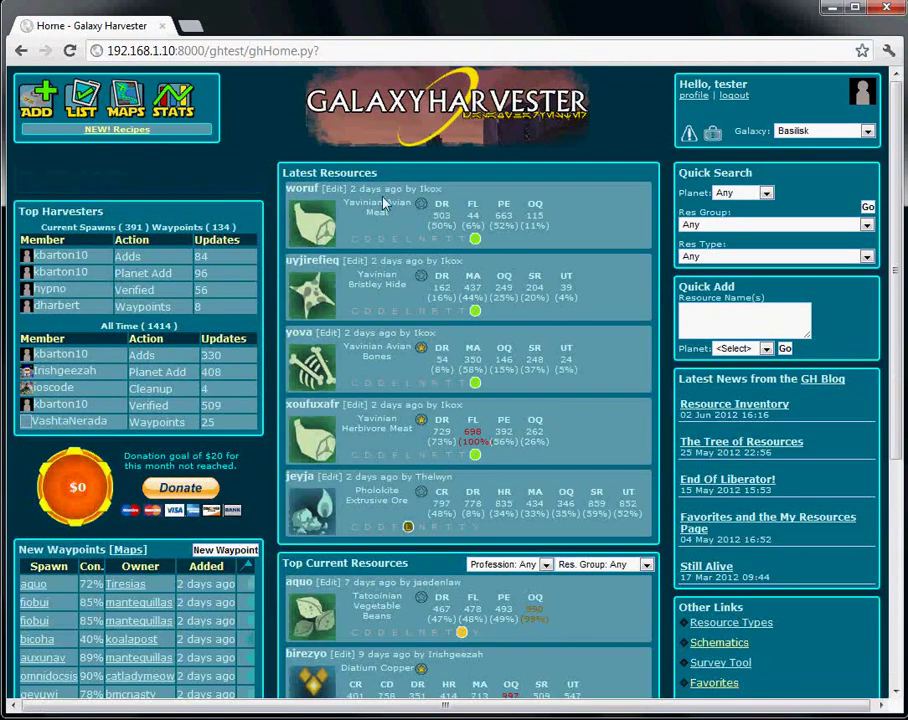
scroll(280, 523, down, 5)
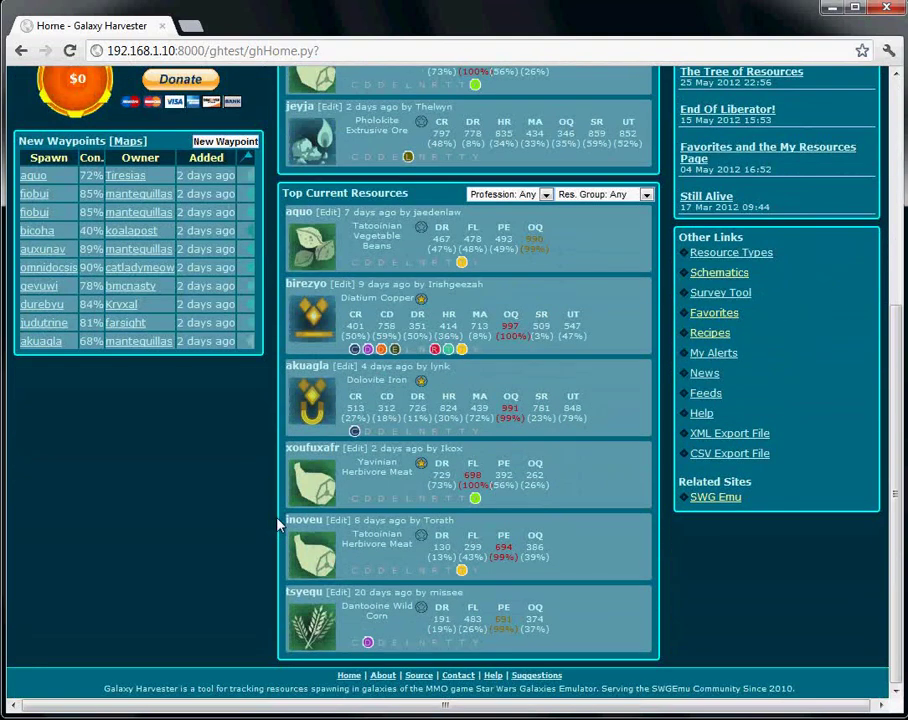